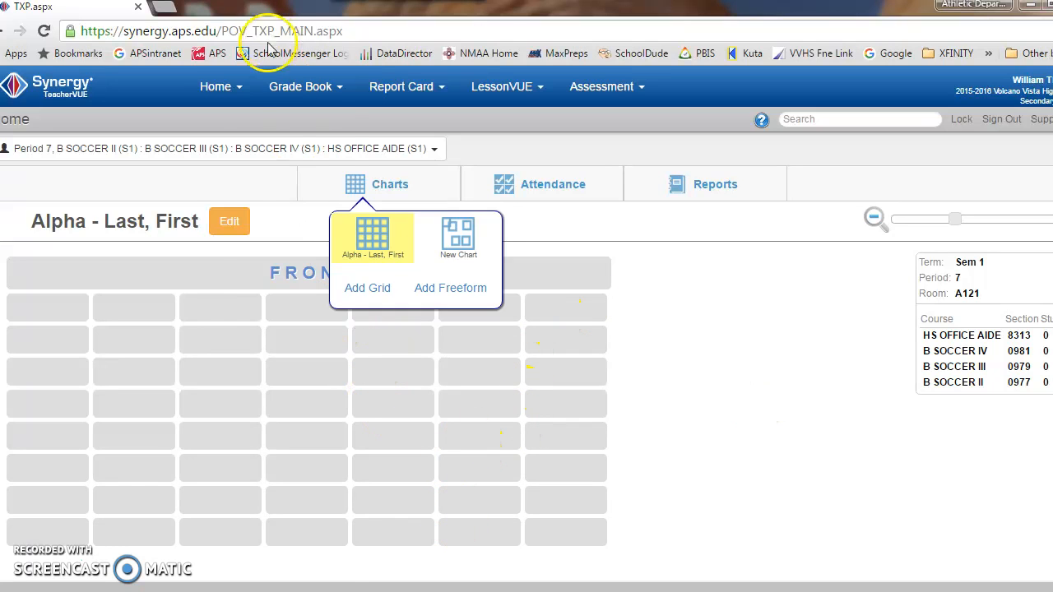
# Step: Open the Incident Referral form for the current class
pyautogui.click(226, 88)
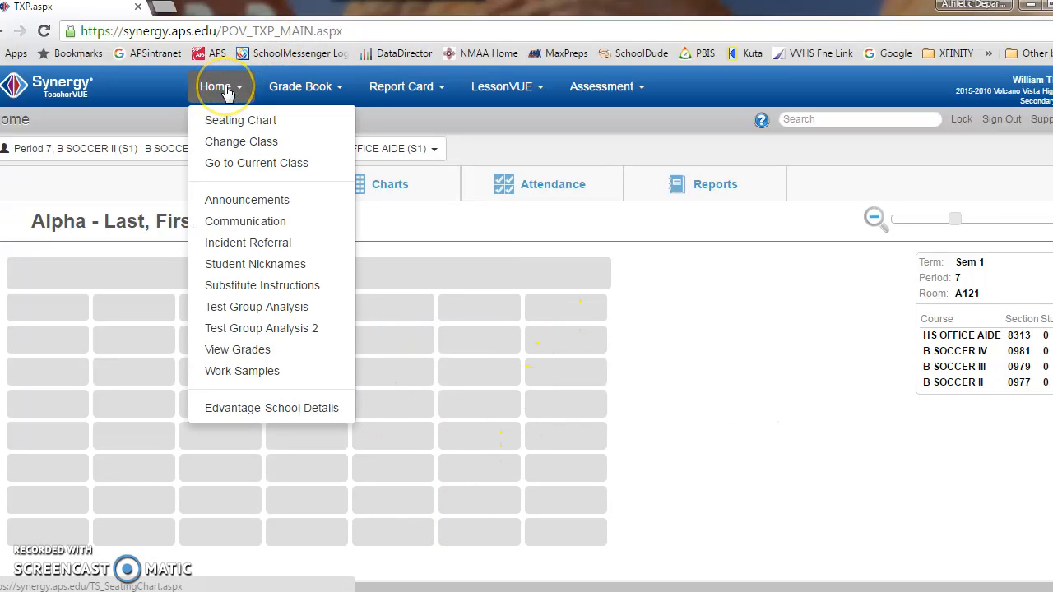
pyautogui.click(253, 242)
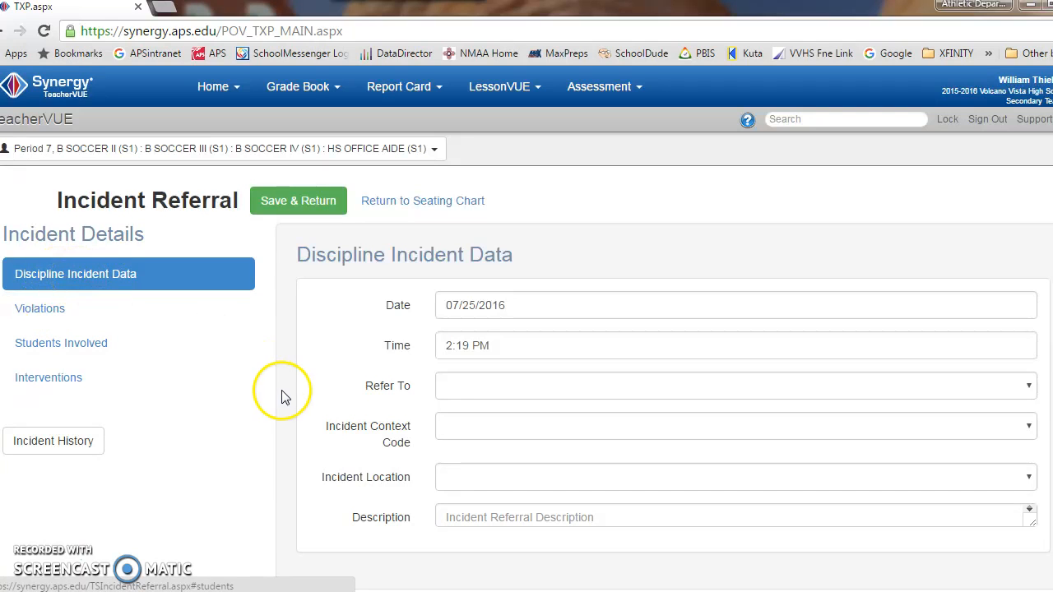
# Step: Look through the referral form's Violations, Students Involved and Interventions sections, and return to the Discipline Incident Data
pyautogui.moveTo(280, 391); pyautogui.dragTo(289, 317)
pyautogui.click(38, 313)
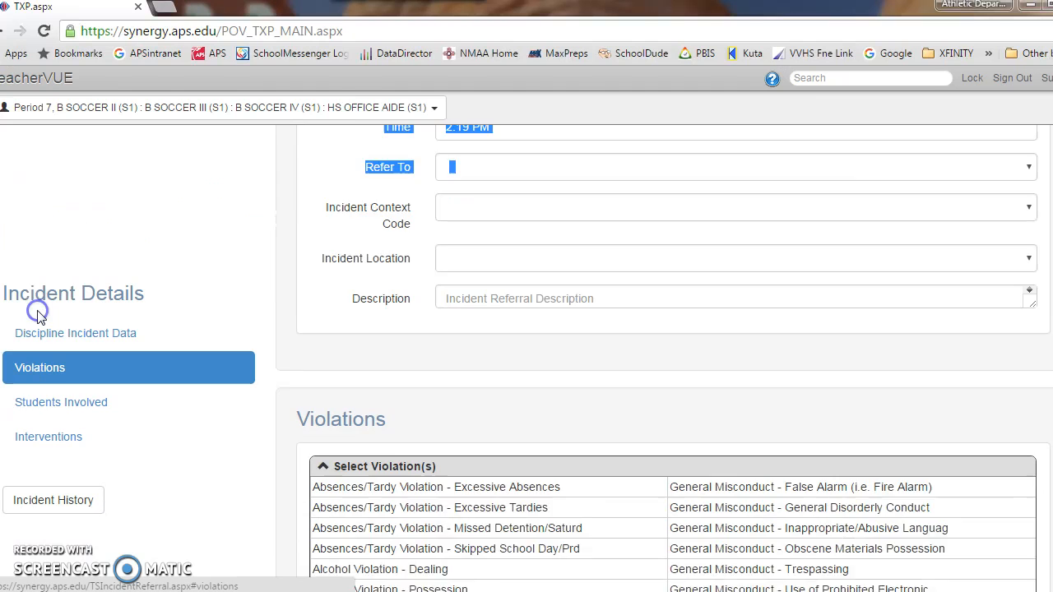
pyautogui.click(63, 412)
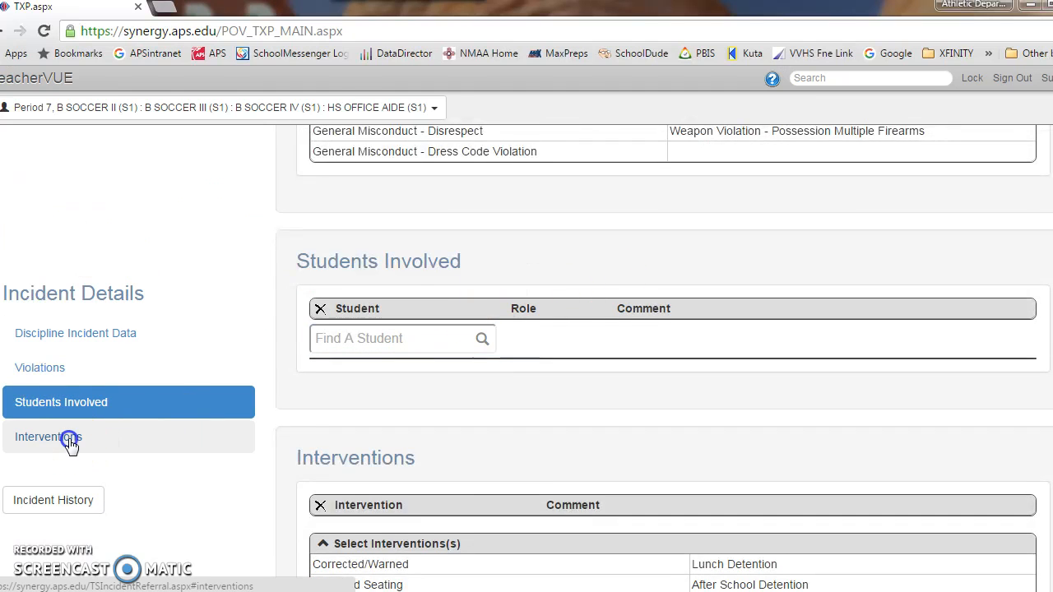
pyautogui.click(71, 440)
pyautogui.scroll(10, 90, 418)
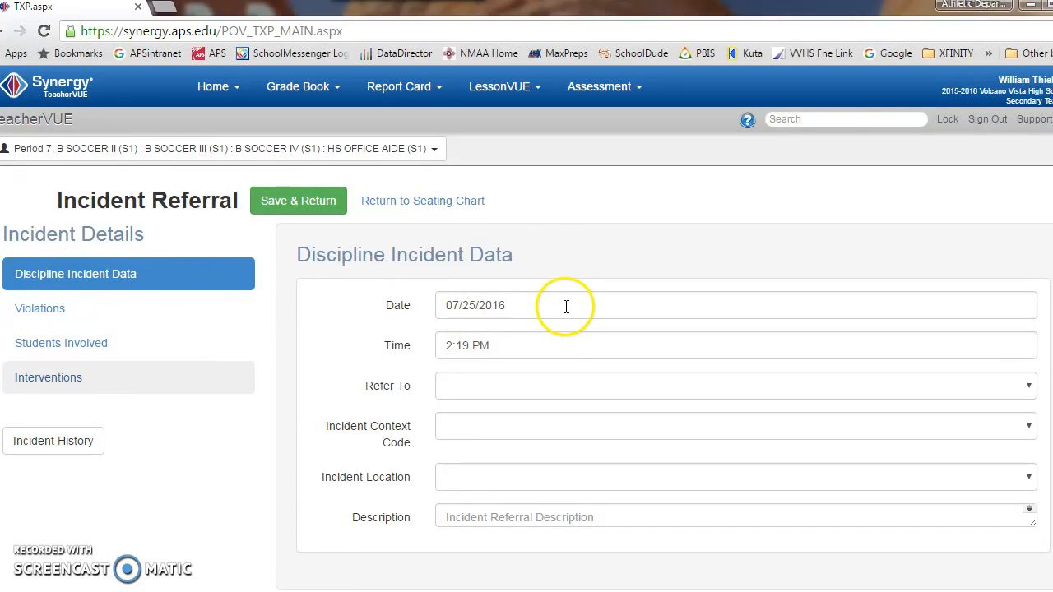
pyautogui.scroll(-3, 564, 301)
pyautogui.scroll(-6, 564, 318)
pyautogui.scroll(10, 570, 313)
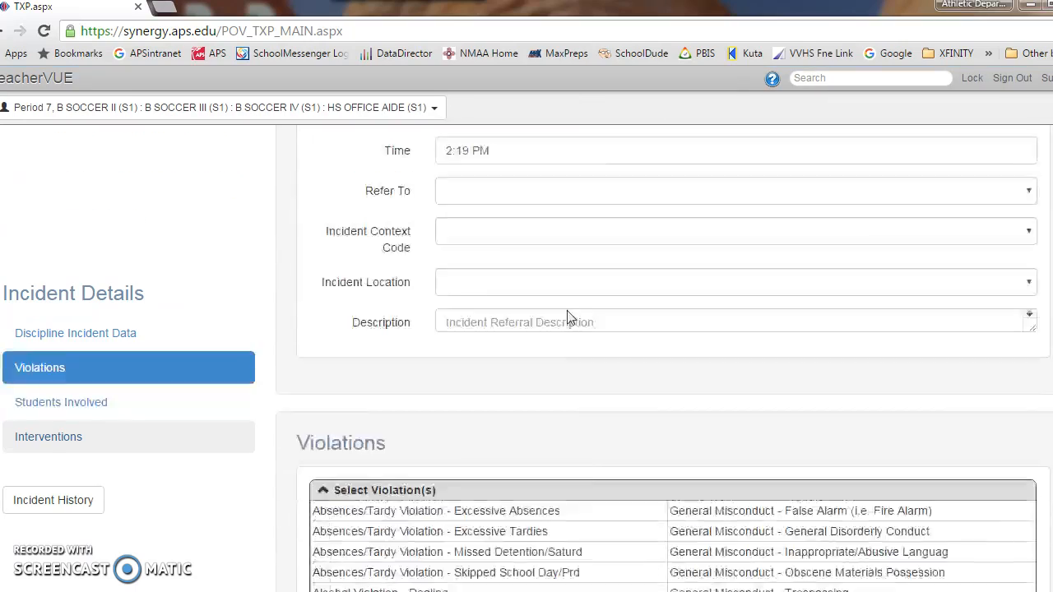
# Step: Choose the administrator to refer the incident to and set the incident context code to During School Hrs
pyautogui.click(480, 385)
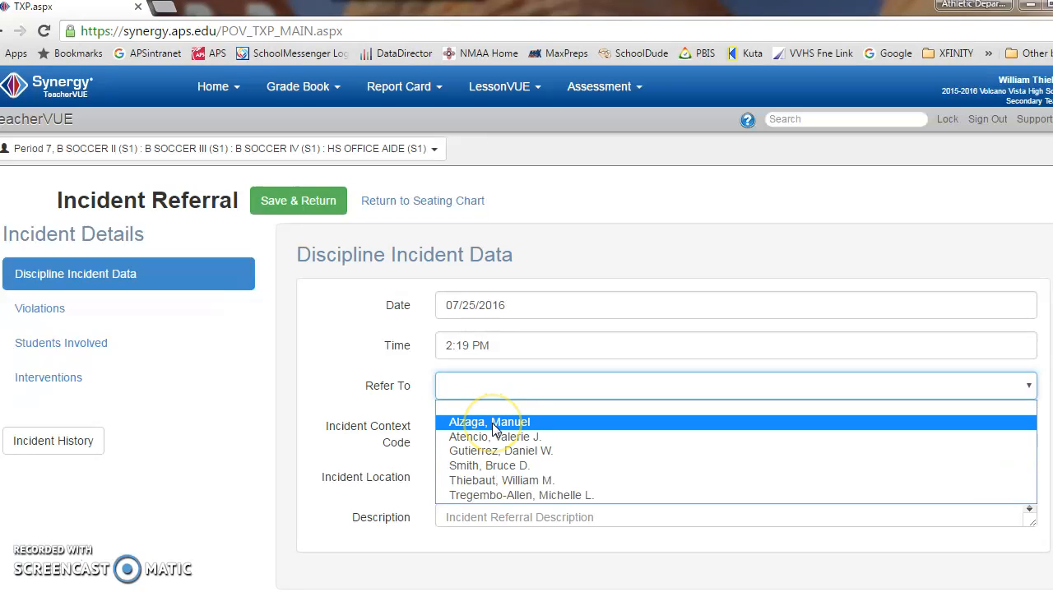
pyautogui.click(494, 480)
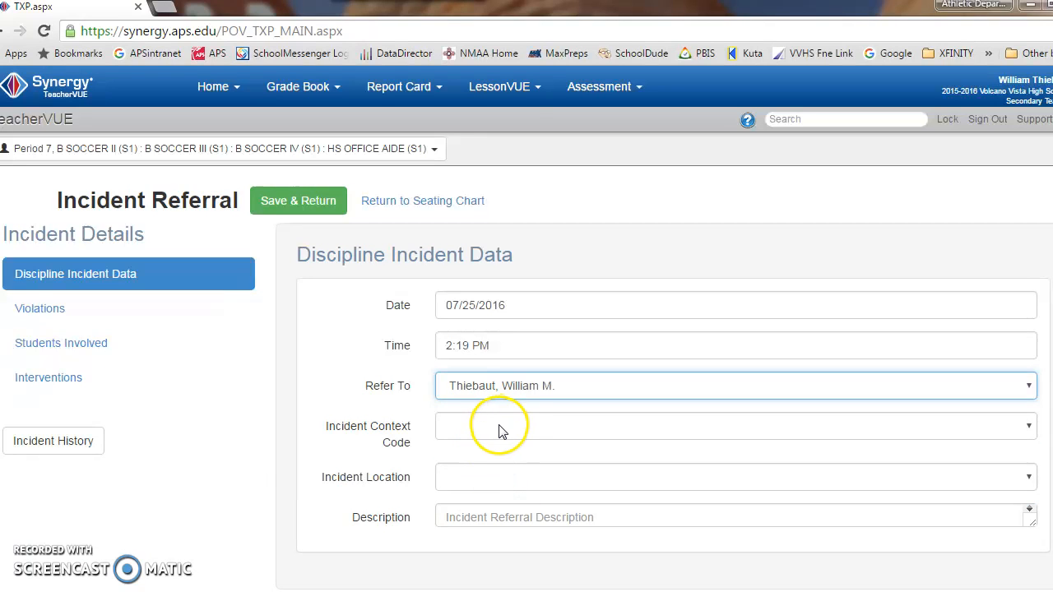
pyautogui.click(499, 427)
pyautogui.click(506, 466)
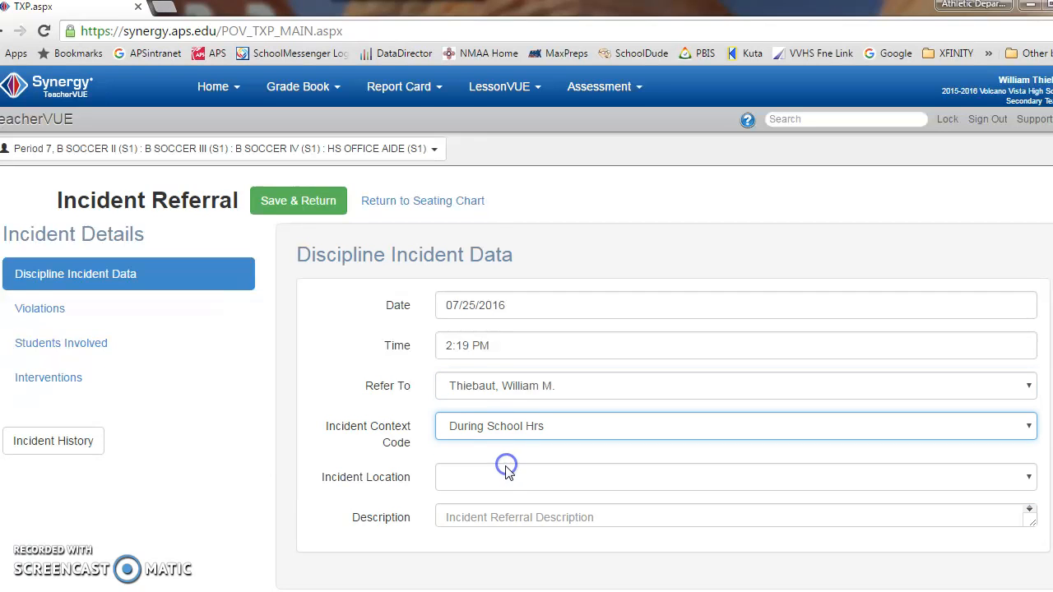
# Step: Set the incident location to Classroom and describe how the student "broke a desk while he was horse playing in class."
pyautogui.click(510, 478)
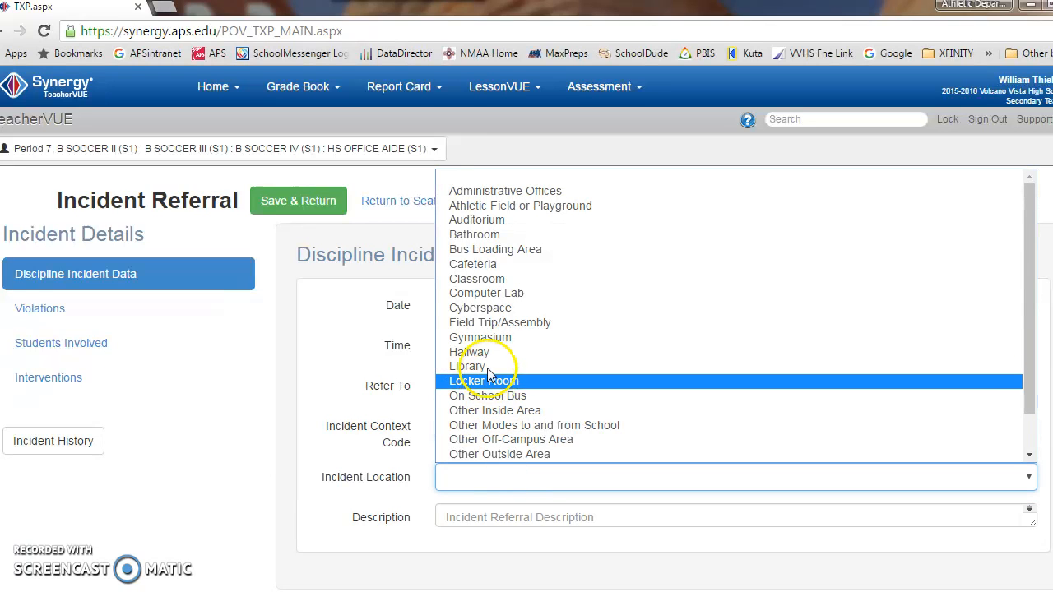
pyautogui.click(478, 282)
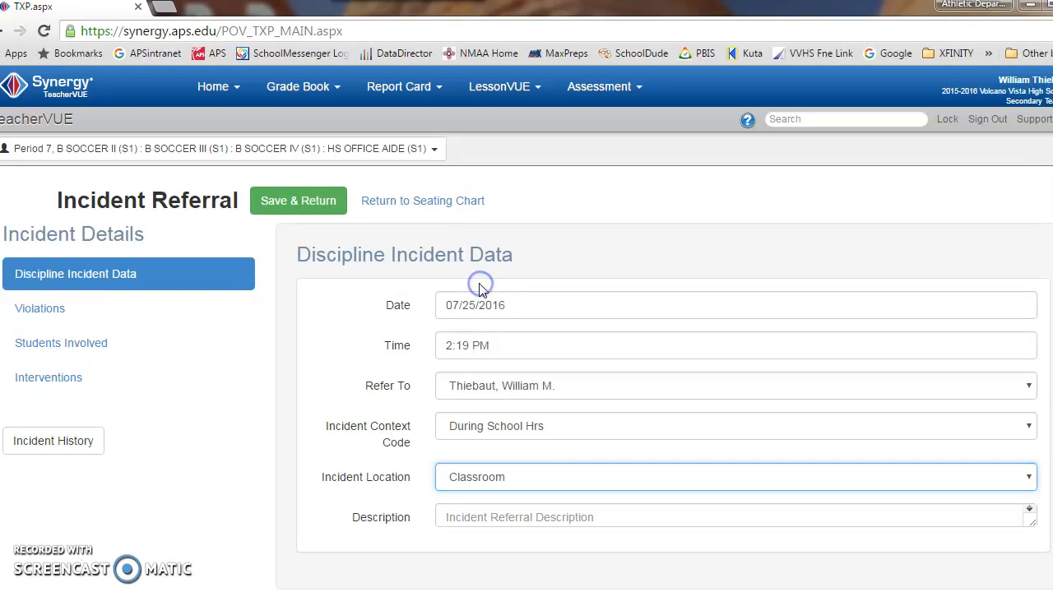
pyautogui.click(536, 520)
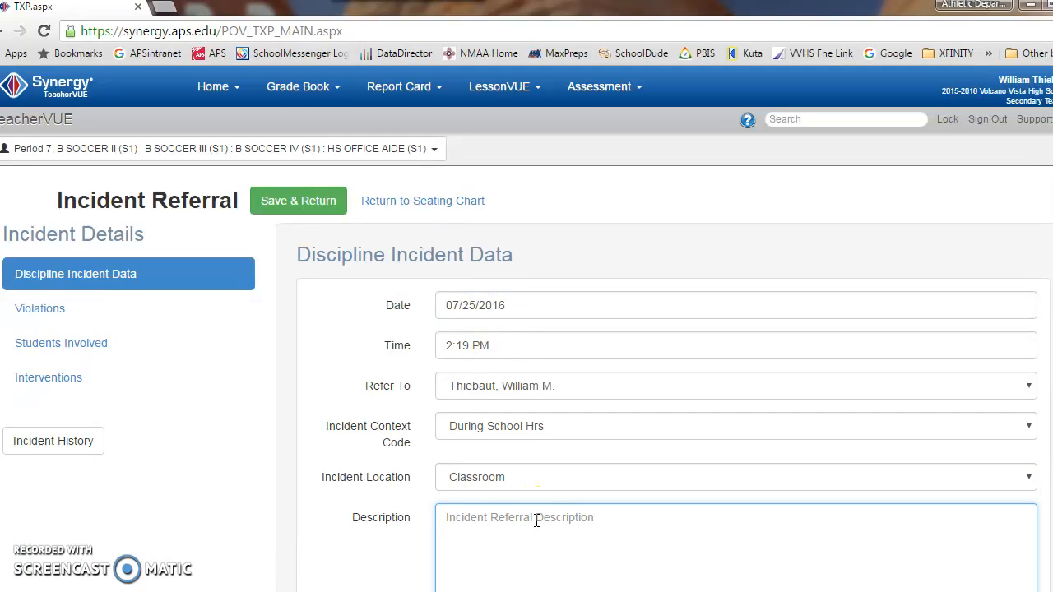
pyautogui.write('Joh')
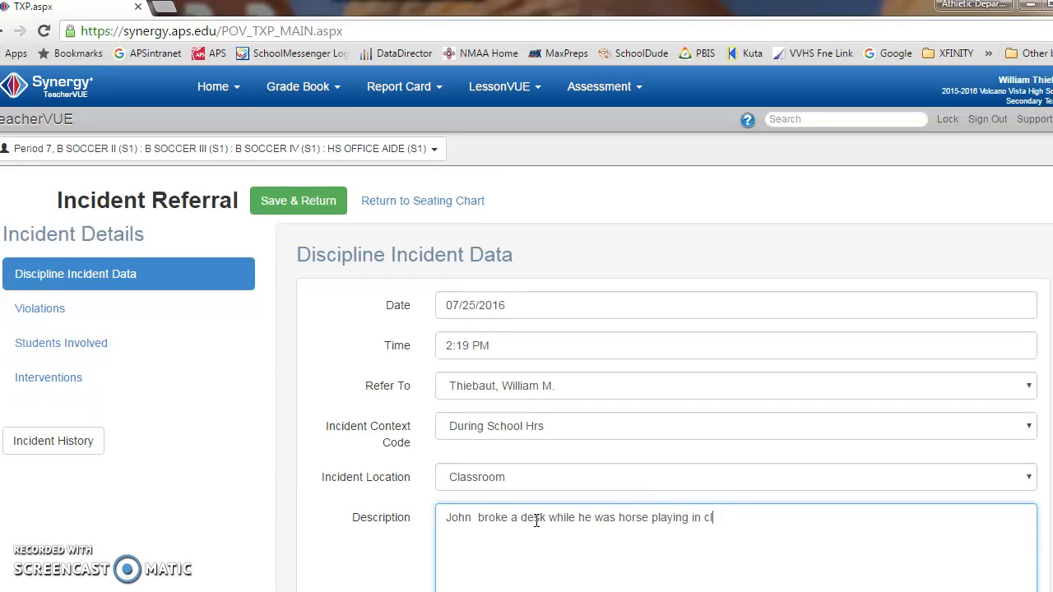
# Step: Select the violation Vandalism II ($200 to $999 damage) for the incident
pyautogui.scroll(-3, 606, 479)
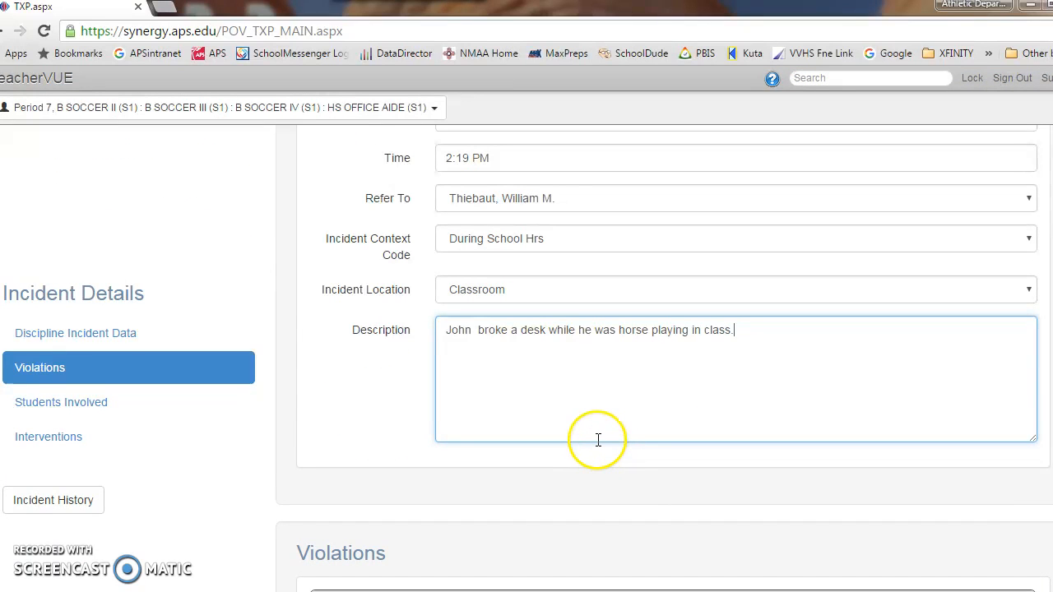
pyautogui.scroll(-2, 595, 424)
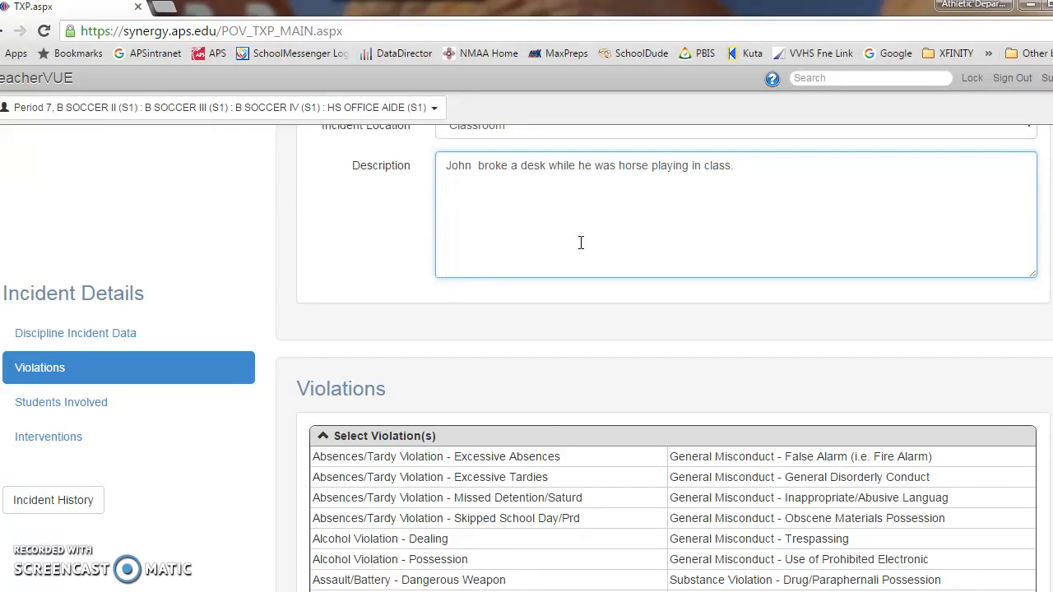
pyautogui.scroll(-1, 581, 243)
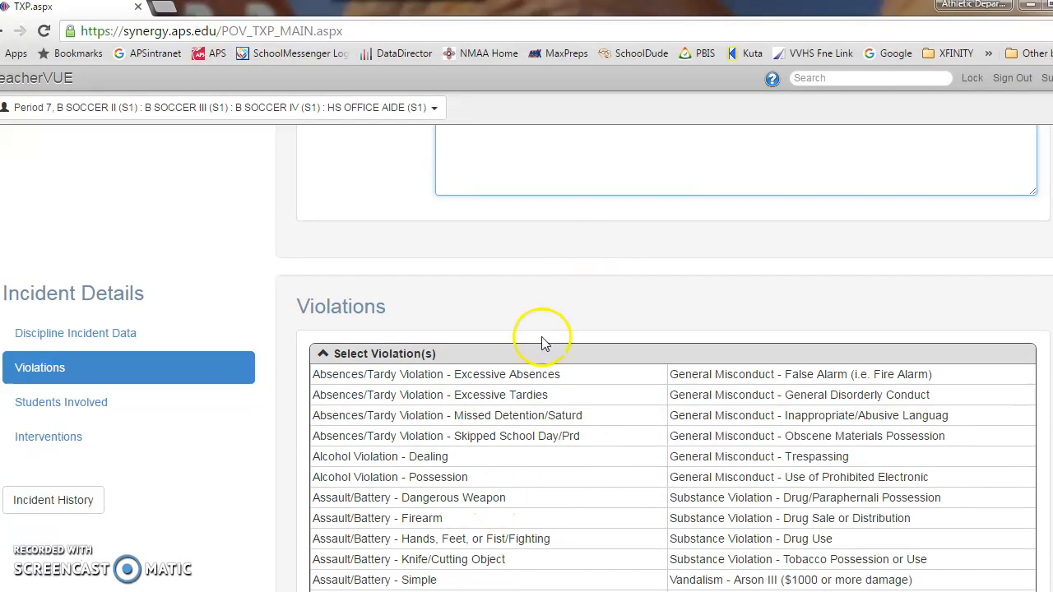
pyautogui.scroll(-1, 496, 465)
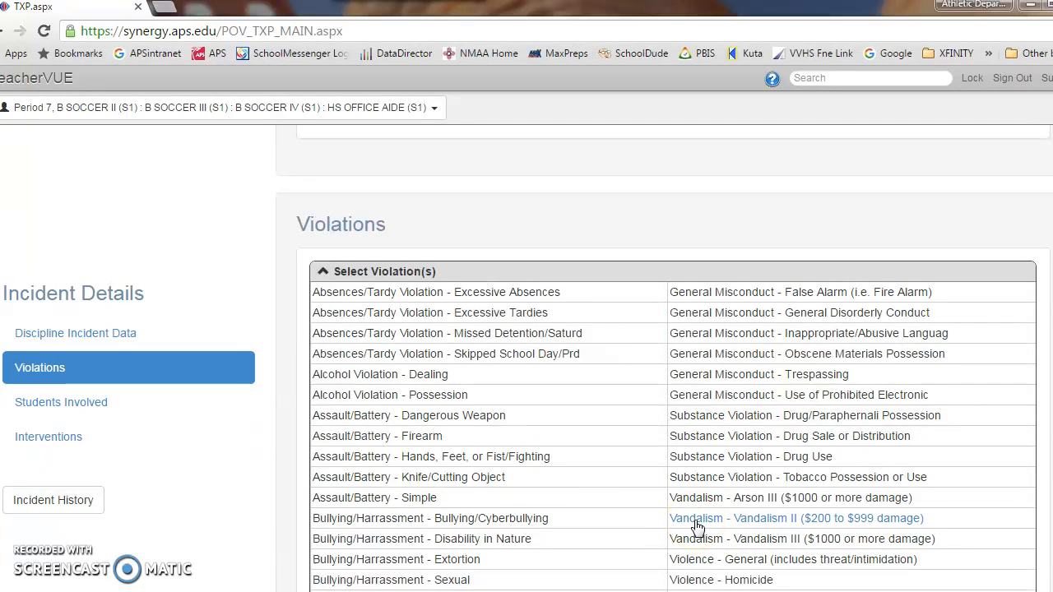
pyautogui.scroll(-1, 697, 526)
pyautogui.scroll(-3, 564, 354)
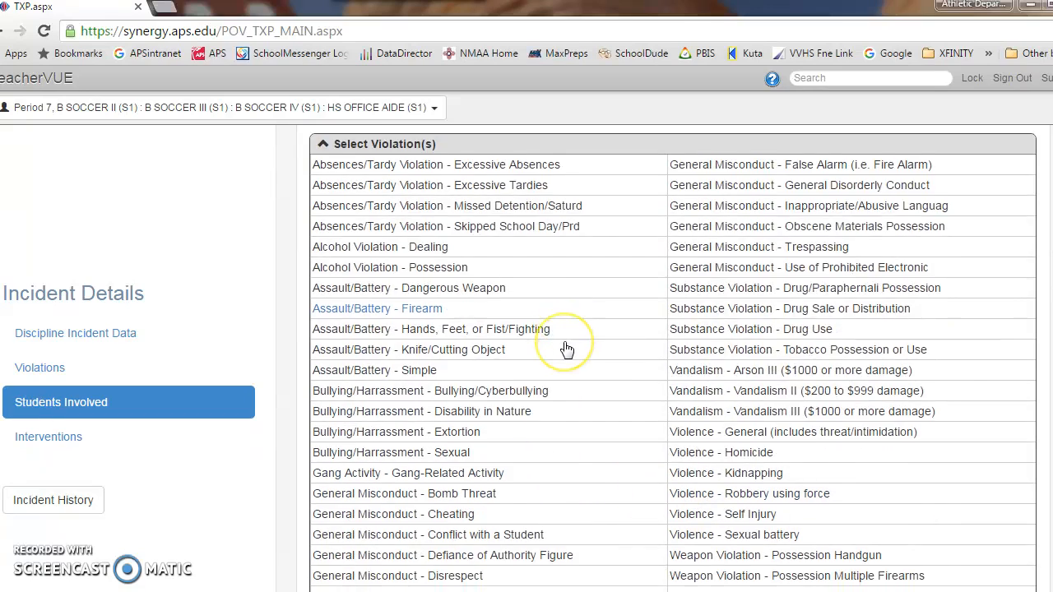
pyautogui.scroll(-1, 566, 330)
pyautogui.scroll(2, 568, 353)
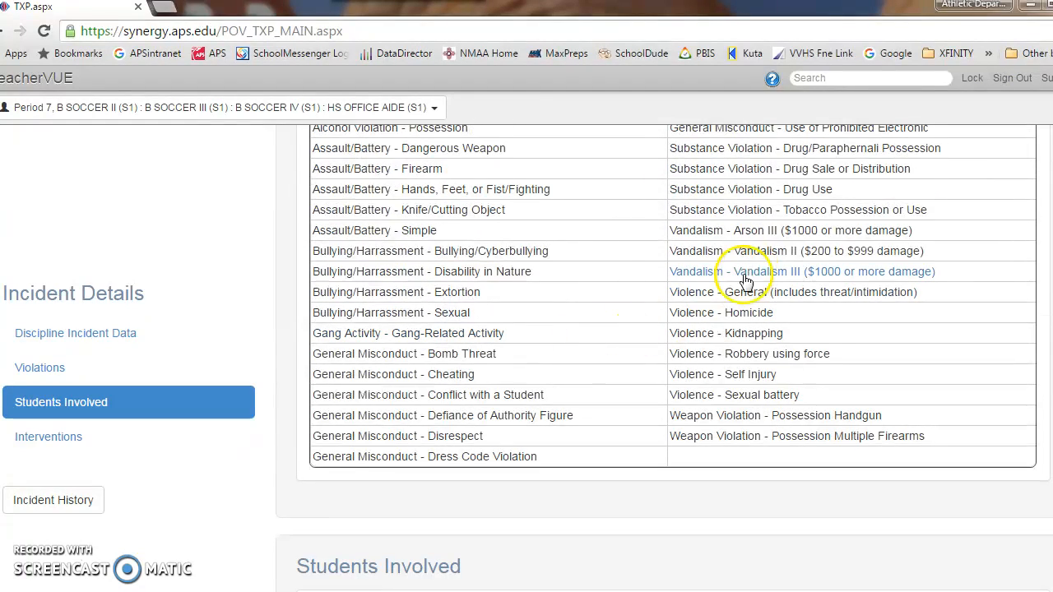
pyautogui.click(732, 254)
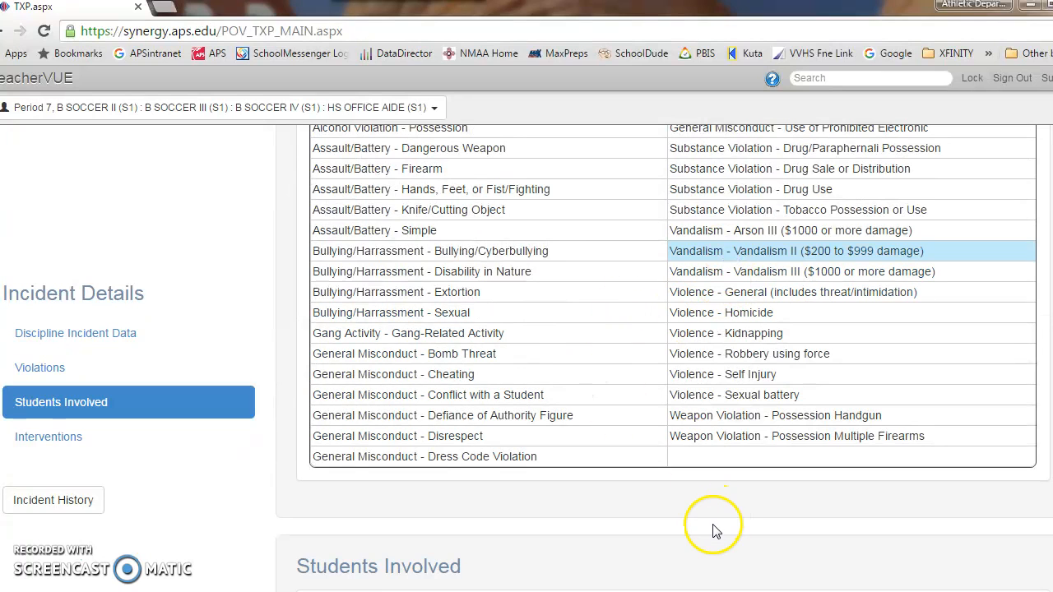
# Step: Add General Misconduct - General Disorderly Conduct as a second violation
pyautogui.scroll(-1, 715, 518)
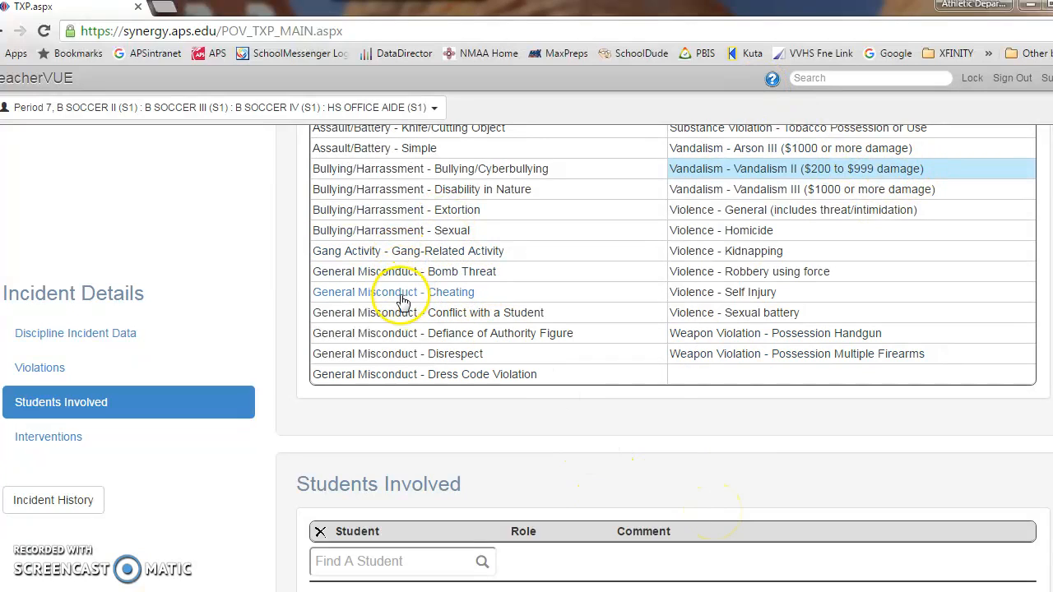
pyautogui.scroll(3, 396, 315)
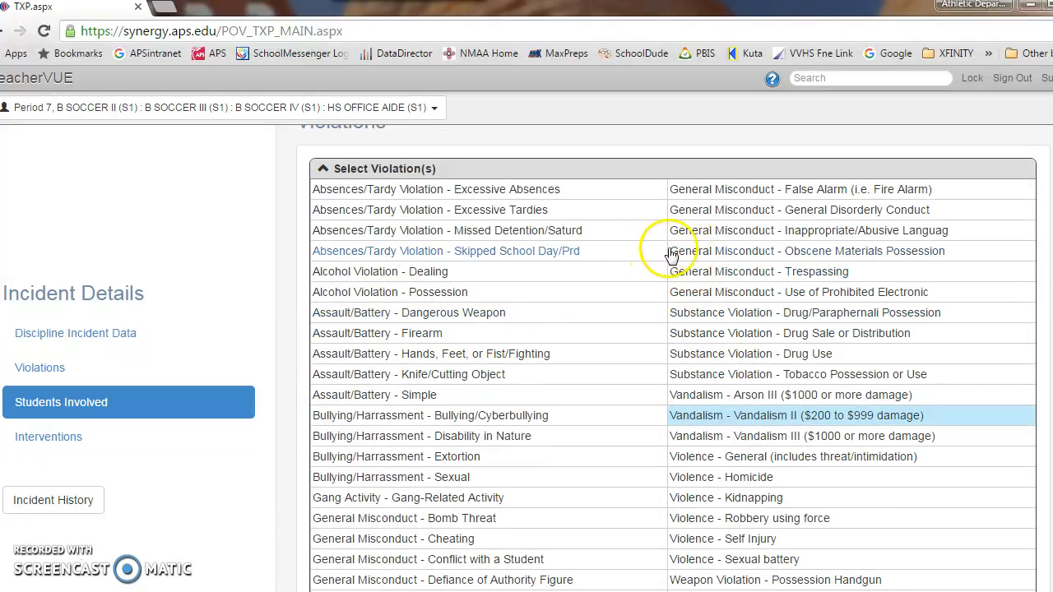
pyautogui.click(736, 211)
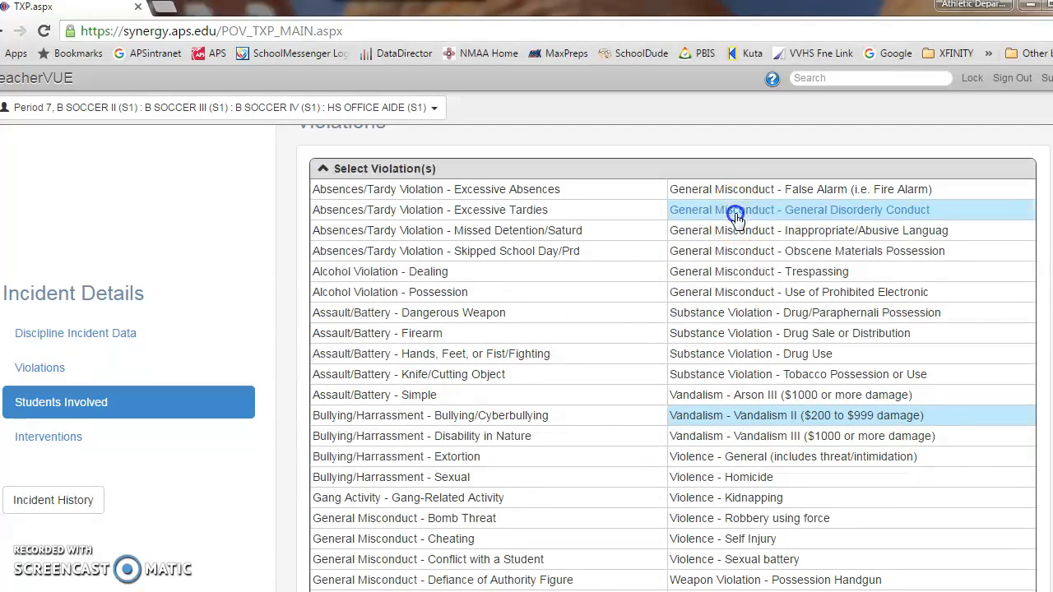
# Step: Search for the involved student by first name and add the first matching ninth-grade student to Students Involved
pyautogui.scroll(-4, 605, 429)
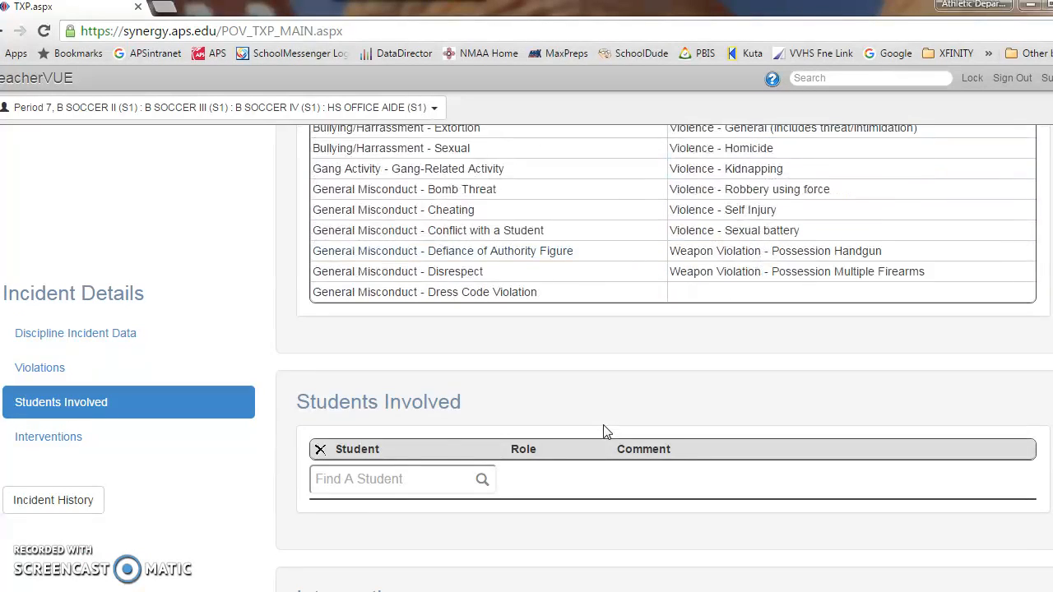
pyautogui.click(385, 478)
pyautogui.write('john')
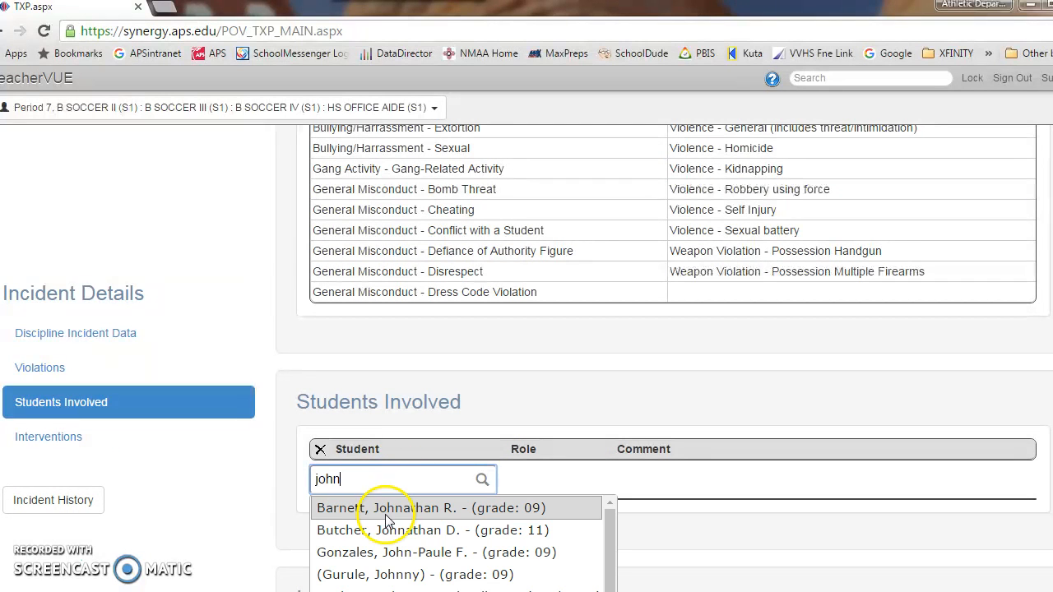
pyautogui.click(381, 510)
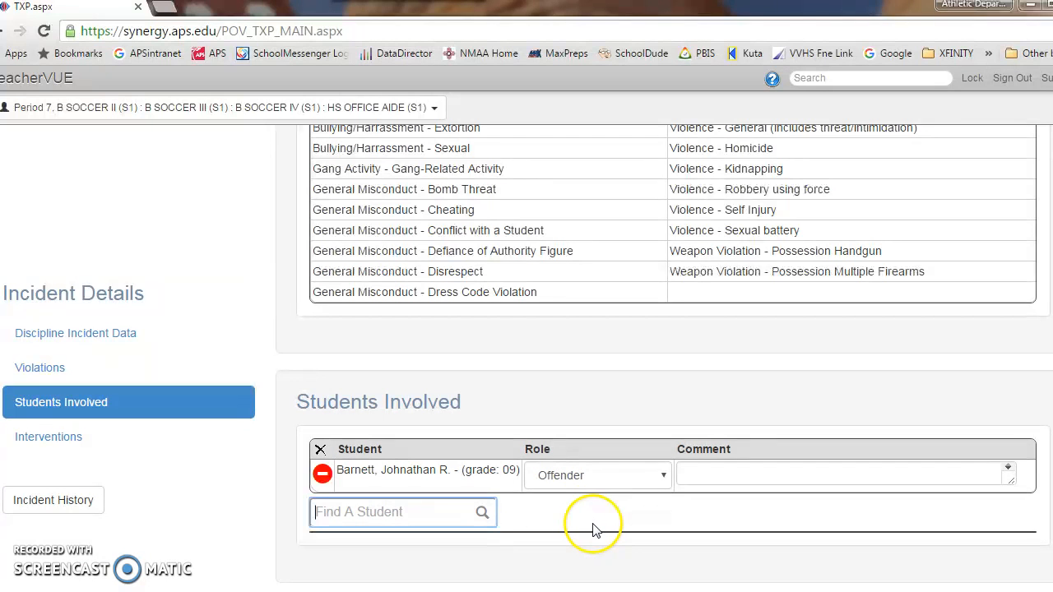
# Step: Review the involved student's comment field, the available interventions and the incident description
pyautogui.click(750, 475)
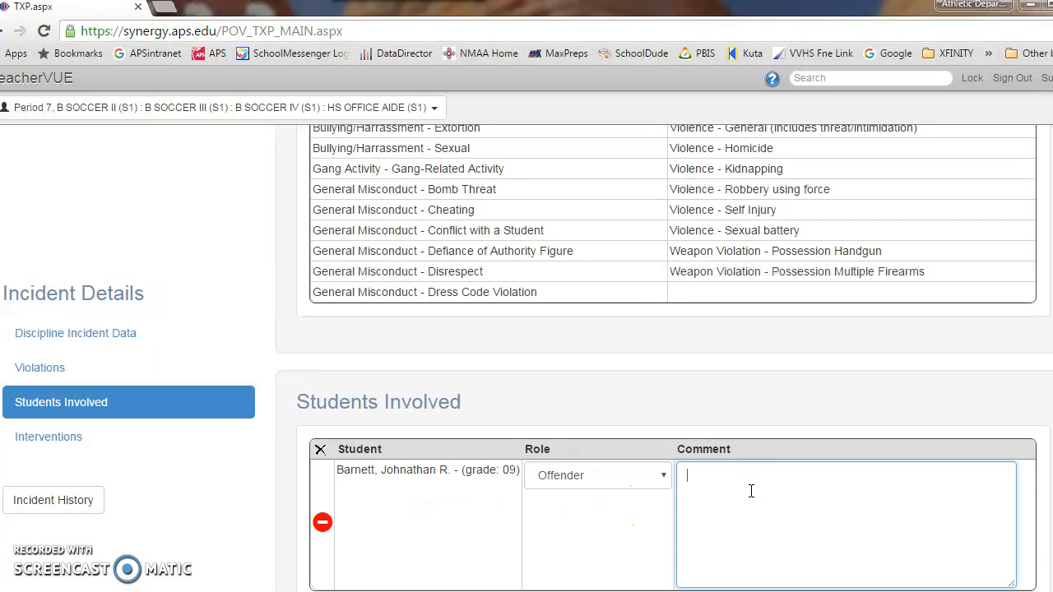
pyautogui.scroll(-2, 751, 491)
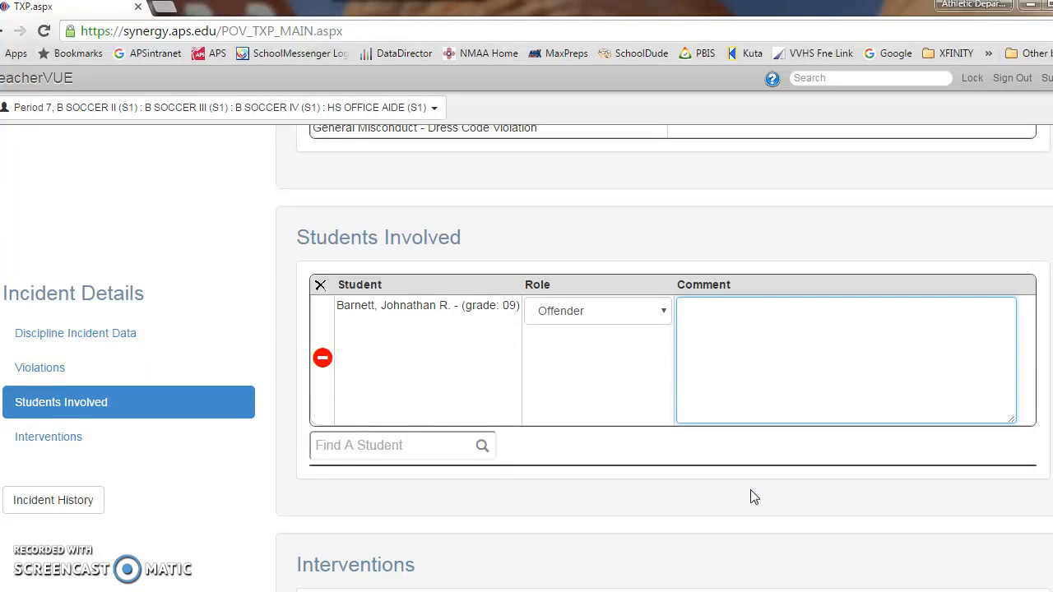
pyautogui.click(739, 498)
pyautogui.click(739, 497)
pyautogui.scroll(-2, 739, 498)
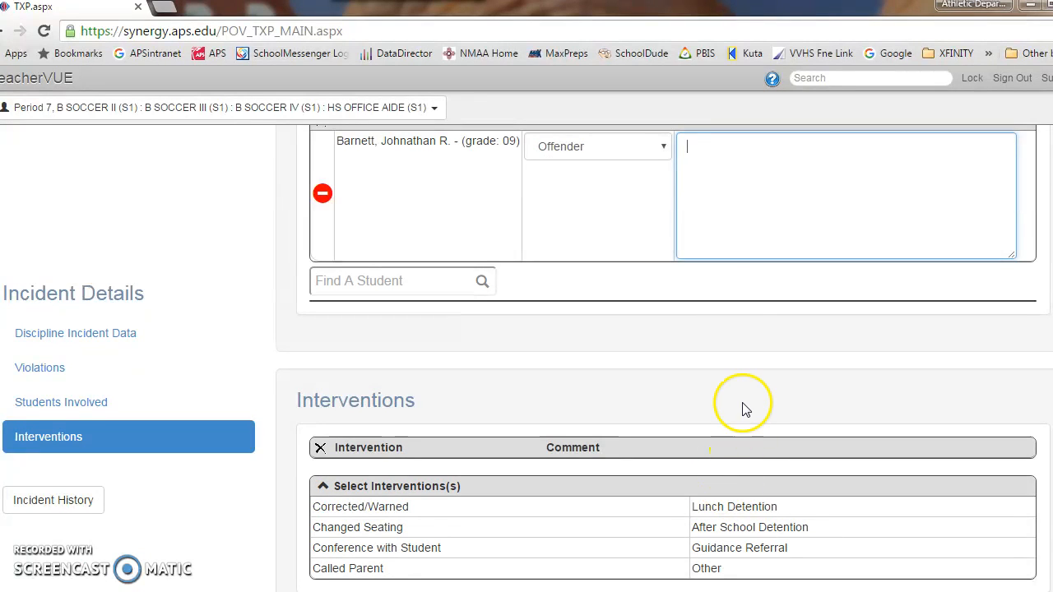
pyautogui.scroll(2, 740, 406)
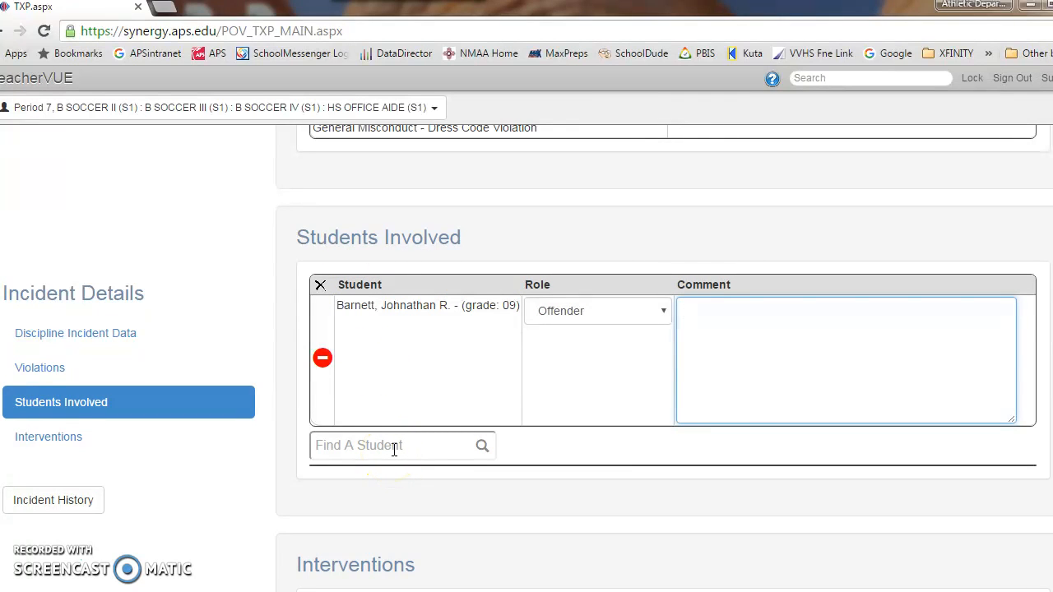
pyautogui.scroll(10, 416, 436)
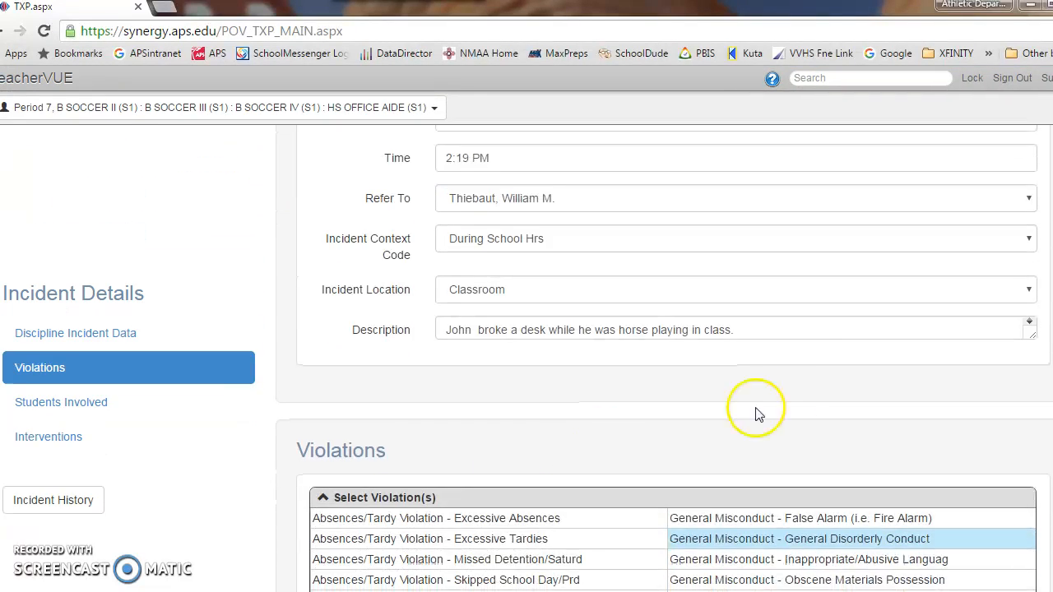
pyautogui.click(783, 332)
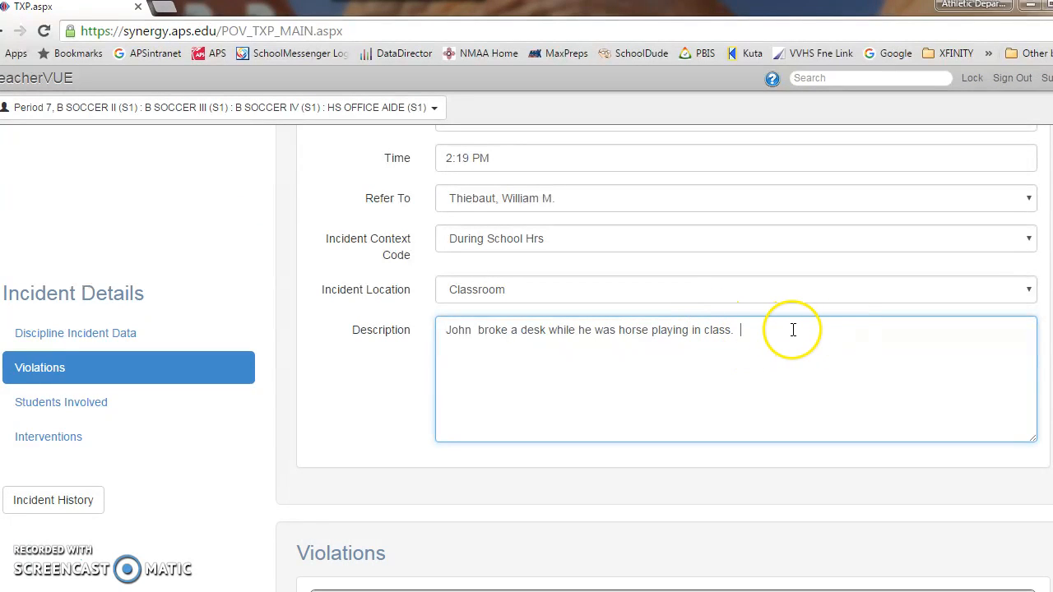
# Step: Add the interventions Changed Seating and Other to the referral, with the comment "Made repeated requests." for Other
pyautogui.scroll(-7, 794, 330)
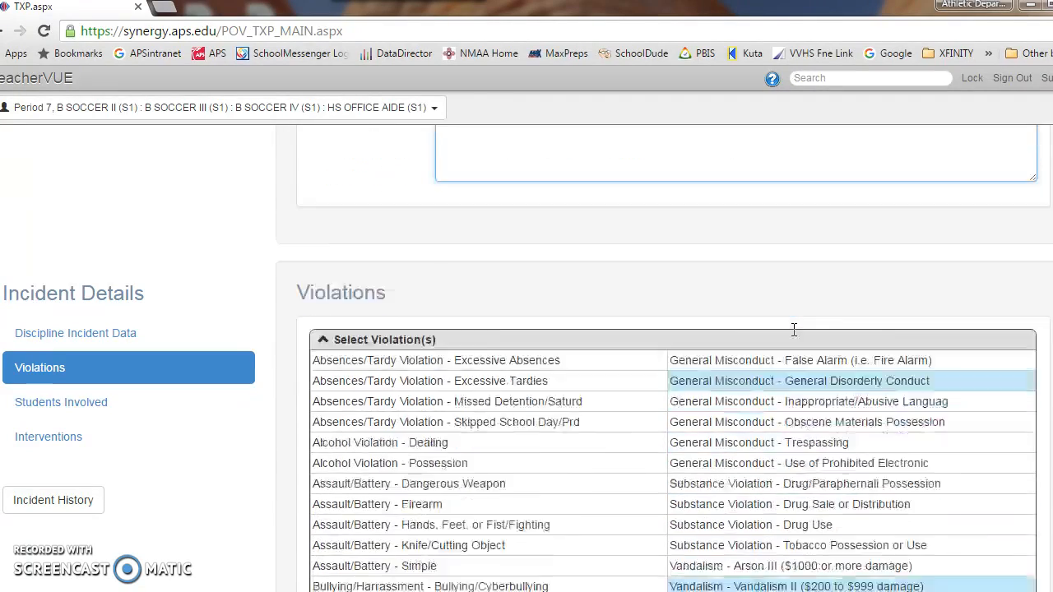
pyautogui.scroll(-7, 794, 333)
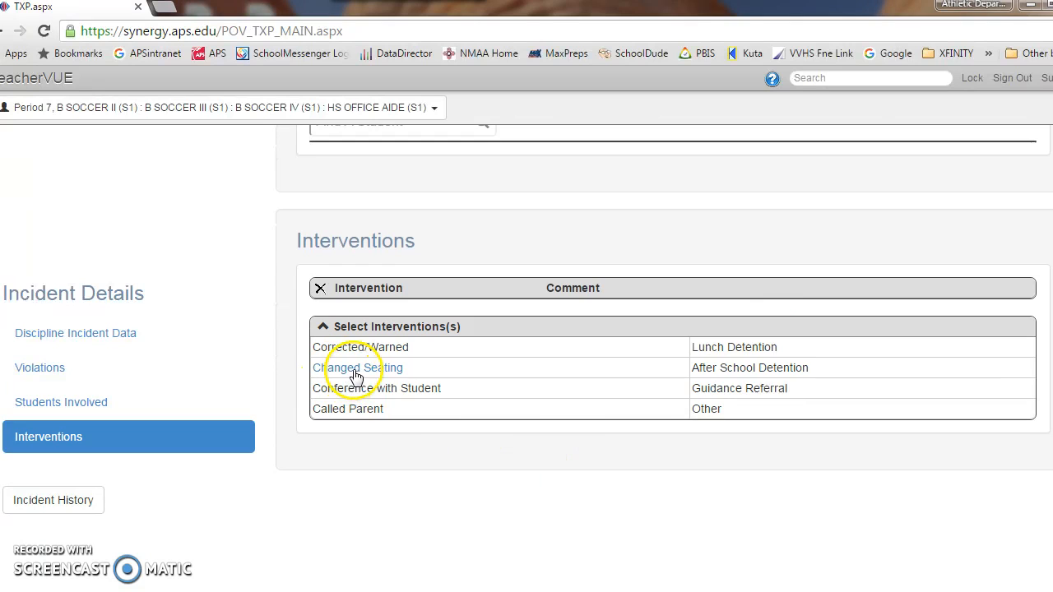
pyautogui.scroll(-1, 345, 370)
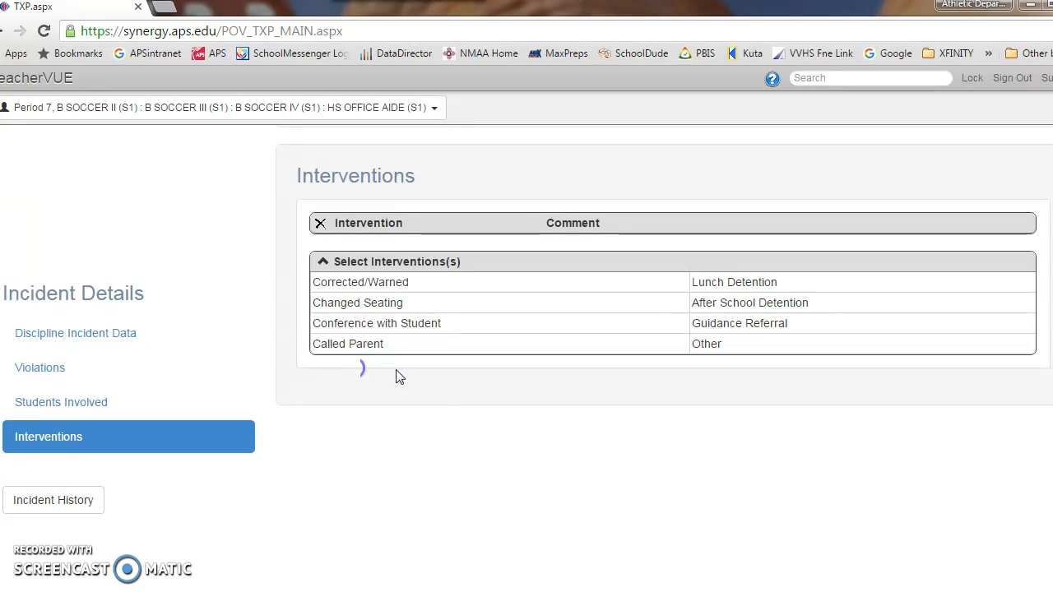
pyautogui.click(370, 306)
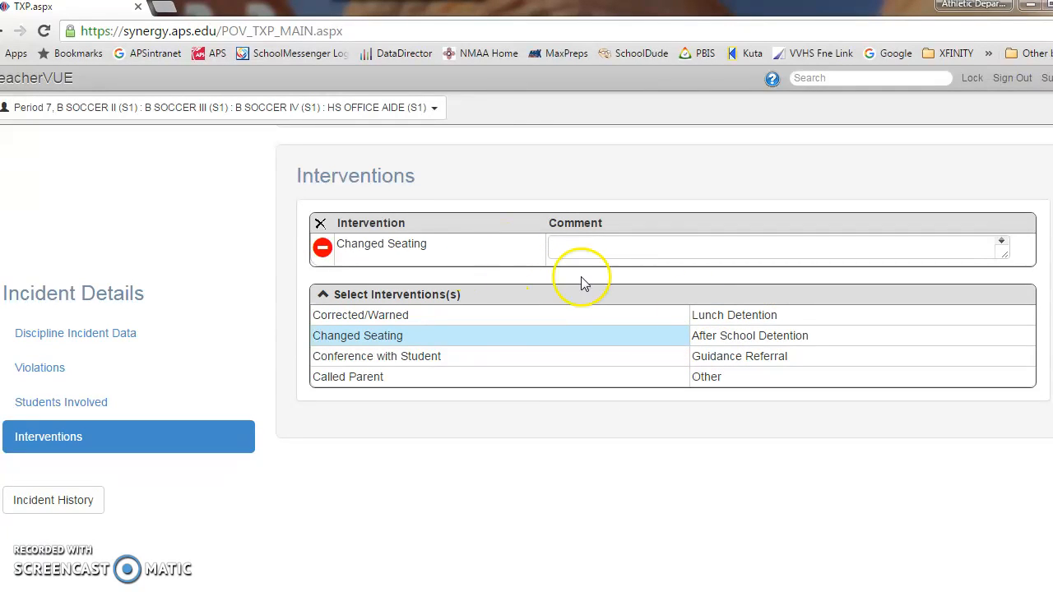
pyautogui.click(708, 376)
pyautogui.click(630, 281)
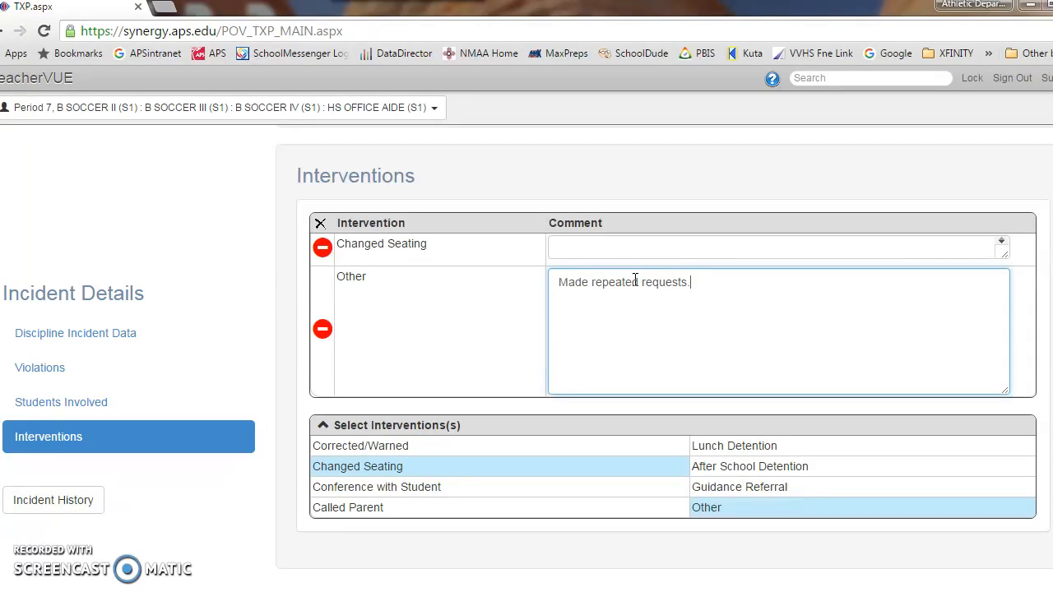
pyautogui.click(258, 298)
# Step: Save and submit the completed incident referral, returning to the seating chart
pyautogui.scroll(10, 254, 301)
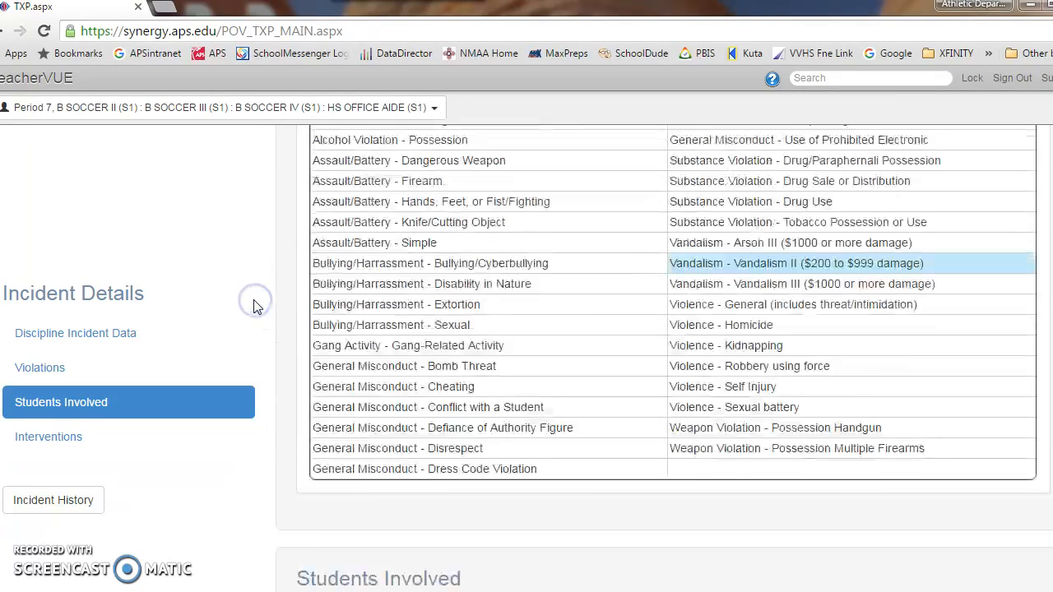
pyautogui.scroll(5, 254, 305)
pyautogui.click(265, 206)
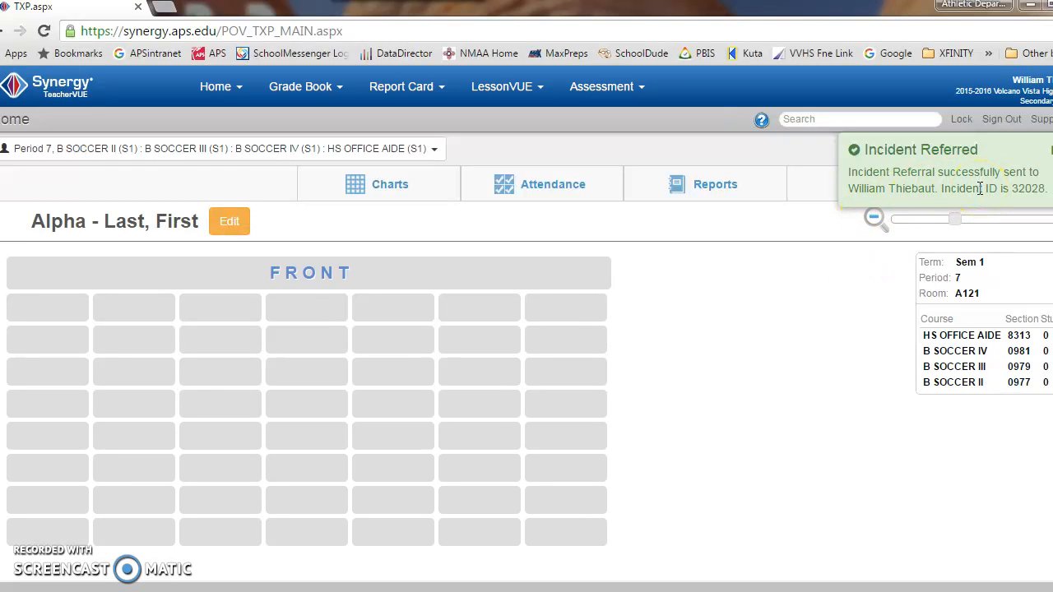
# Step: Open the incident referral history and expand the details of the 07/25/2016 referral about the broken desk
pyautogui.click(219, 87)
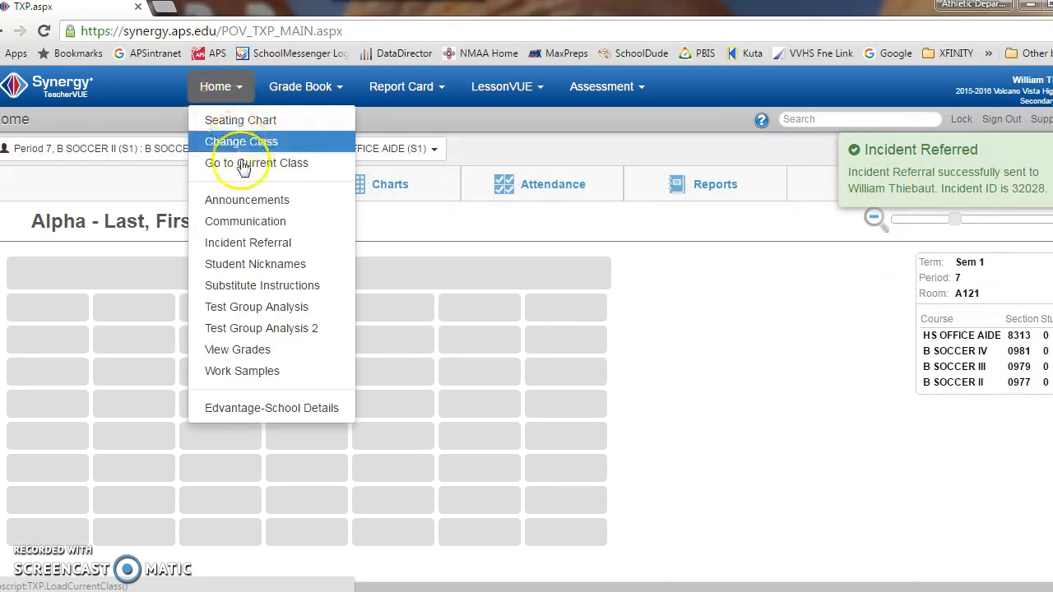
pyautogui.click(255, 245)
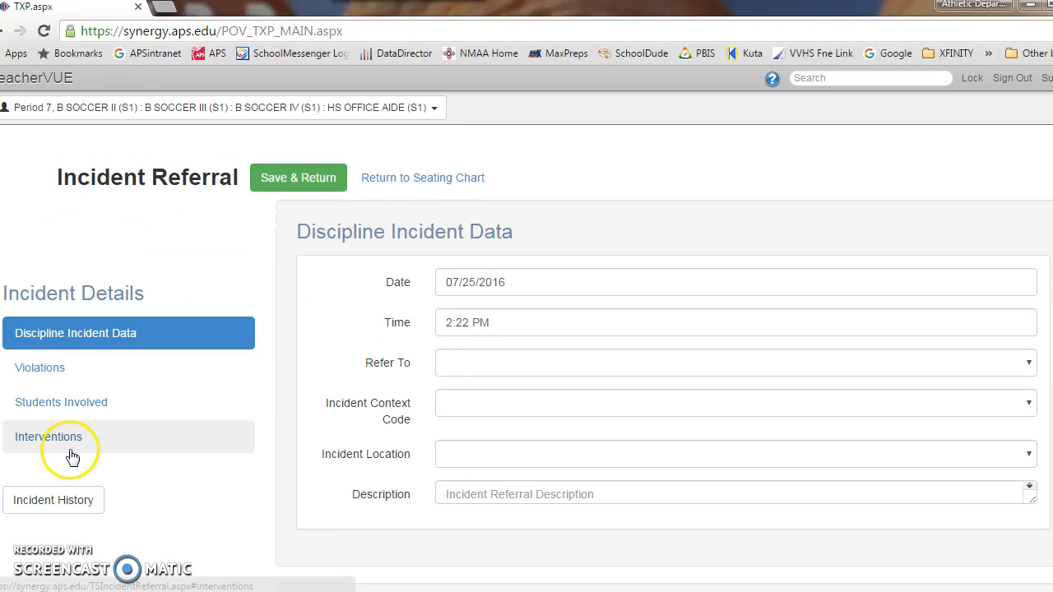
pyautogui.click(34, 499)
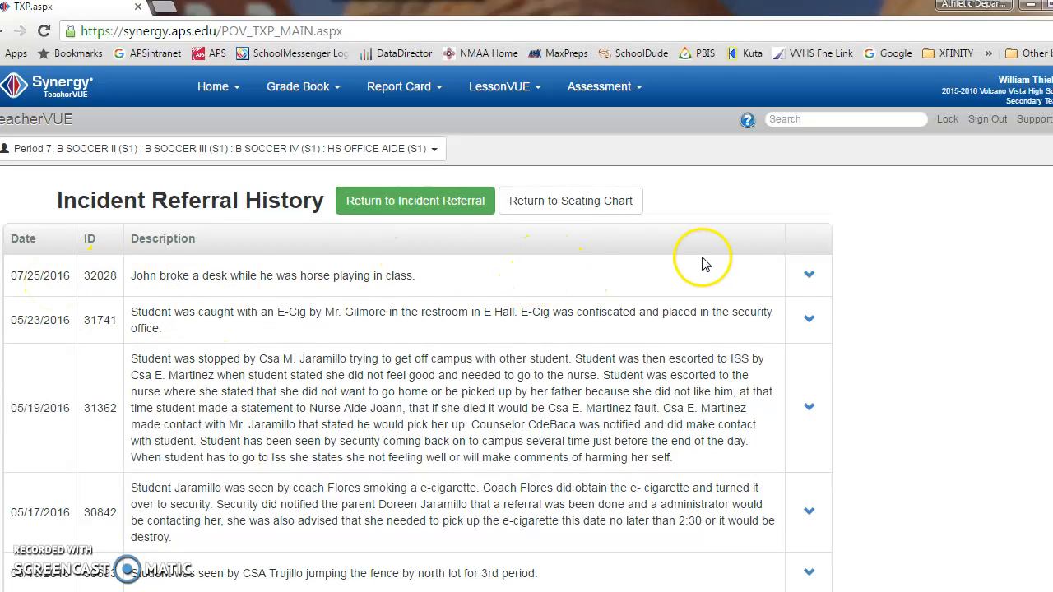
pyautogui.click(809, 278)
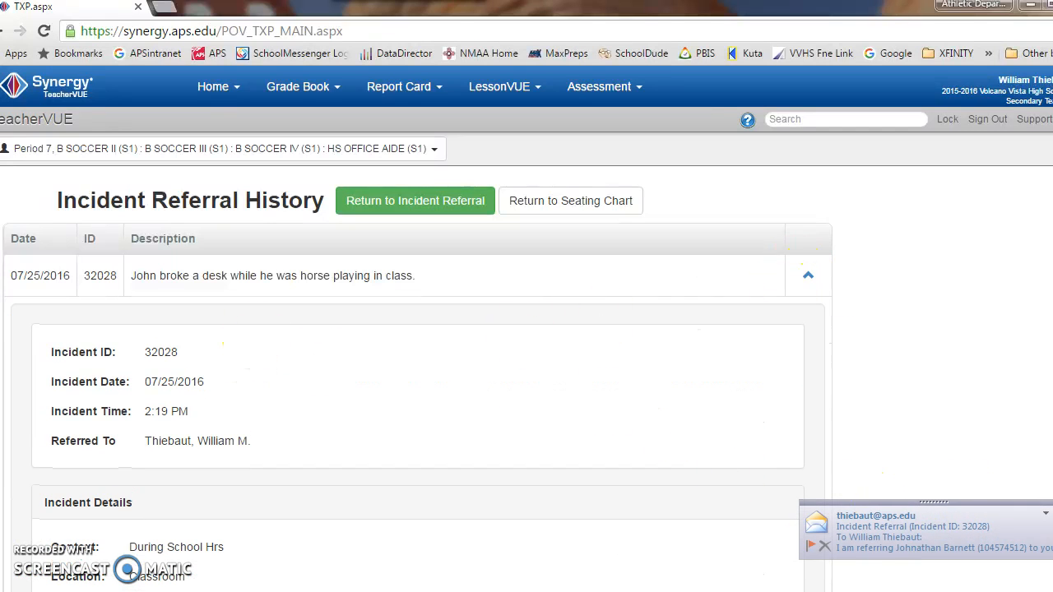
# Step: Read and close the incident referral notification e-mail, and review the students involved and interventions in the expanded history entry
pyautogui.click(868, 547)
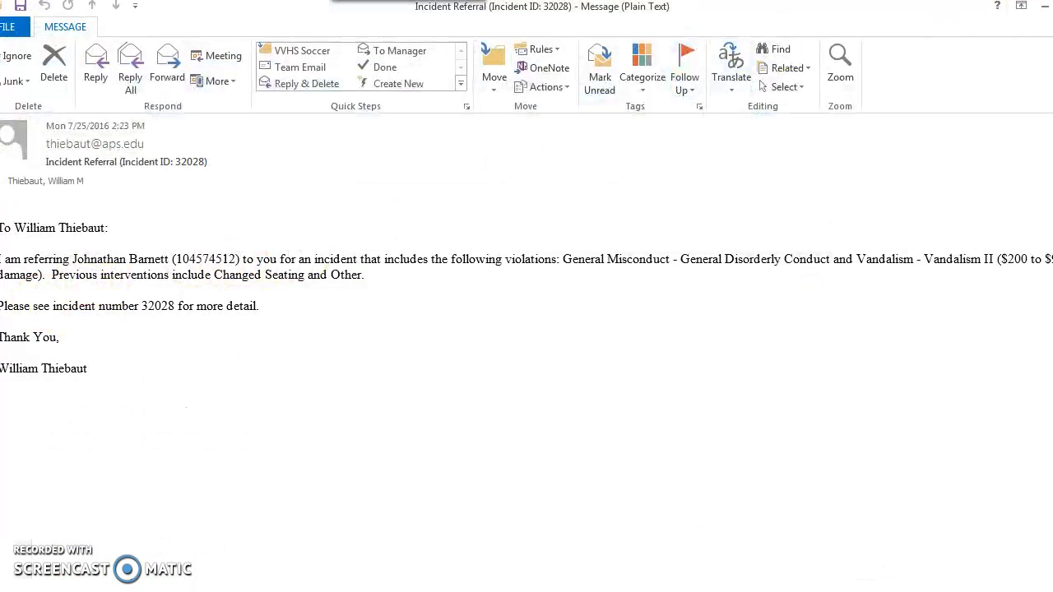
pyautogui.click(1052, 5)
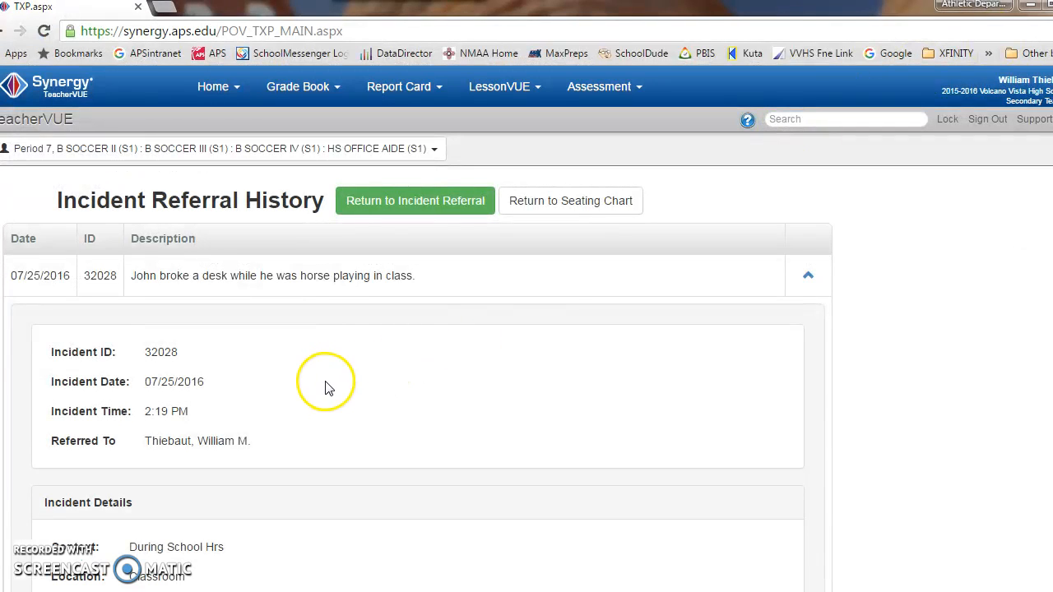
pyautogui.scroll(-6, 328, 374)
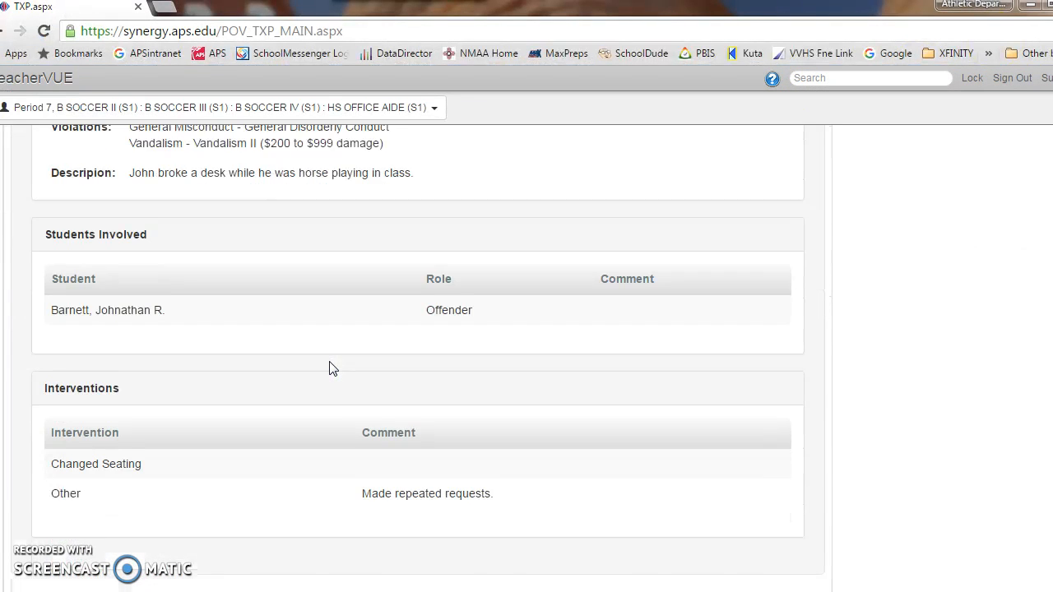
pyautogui.scroll(-3, 329, 368)
pyautogui.scroll(8, 330, 368)
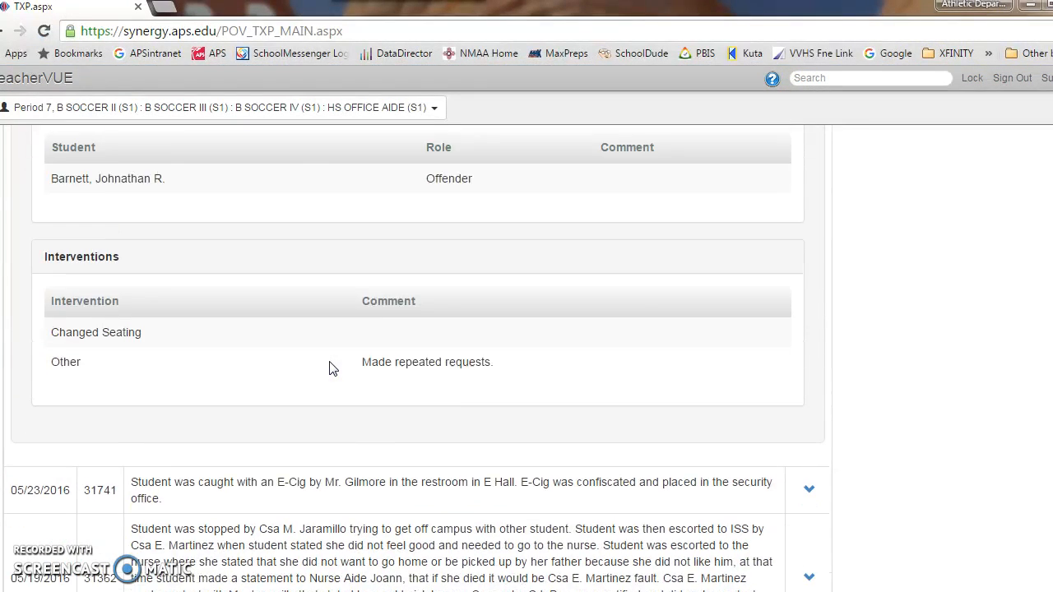
pyautogui.scroll(1, 329, 369)
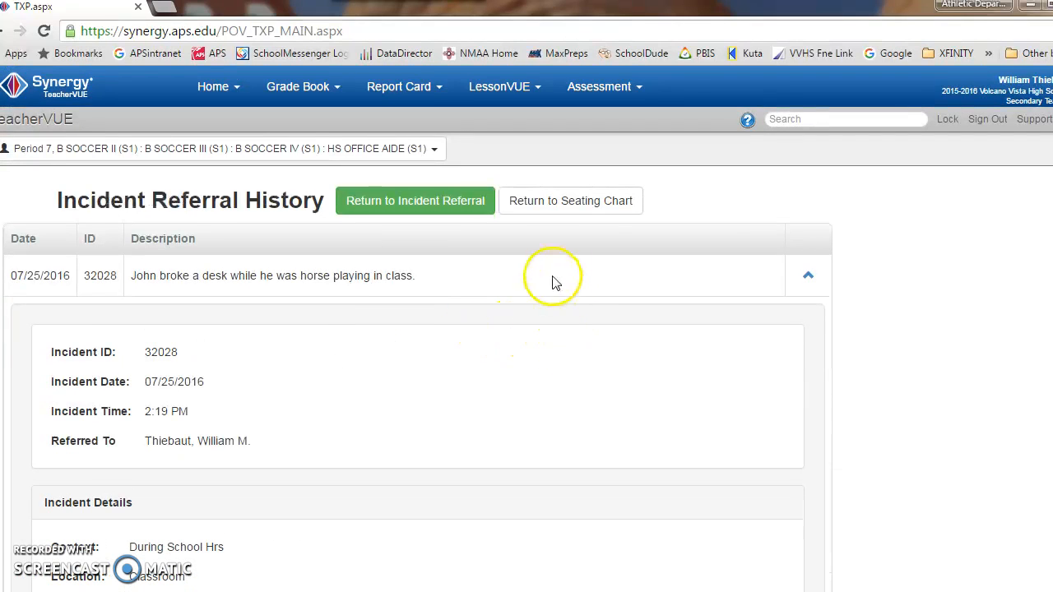
pyautogui.click(296, 151)
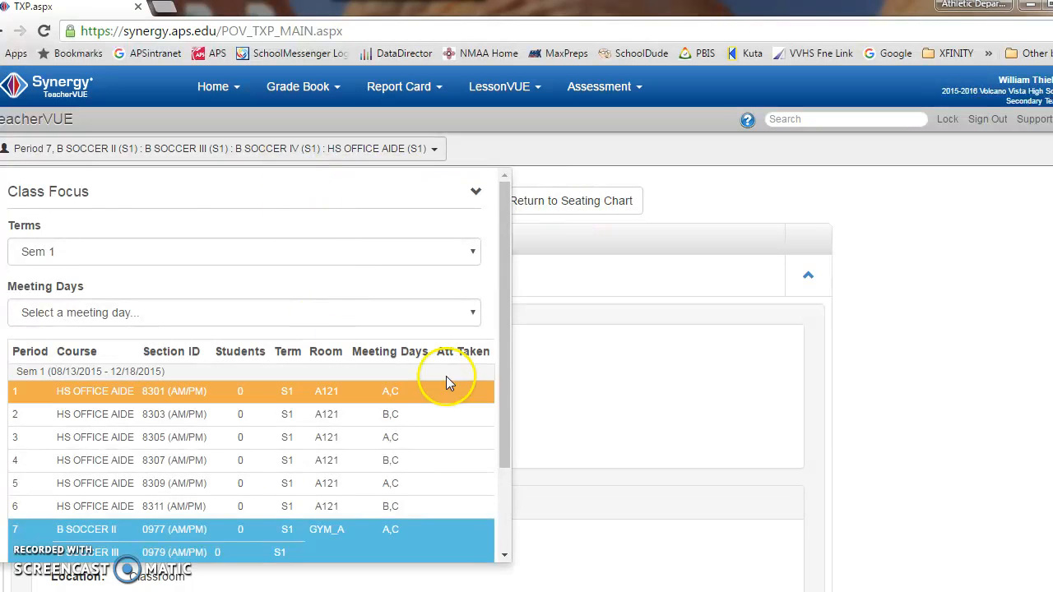
pyautogui.click(895, 386)
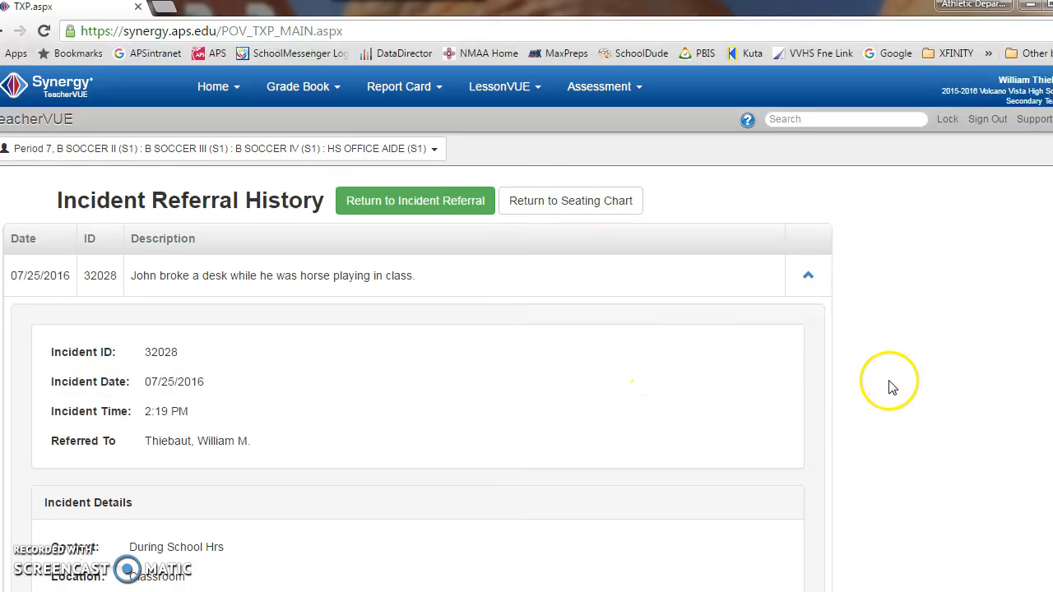
# Step: Open a new blank Incident Referral form from the referral history
pyautogui.click(233, 88)
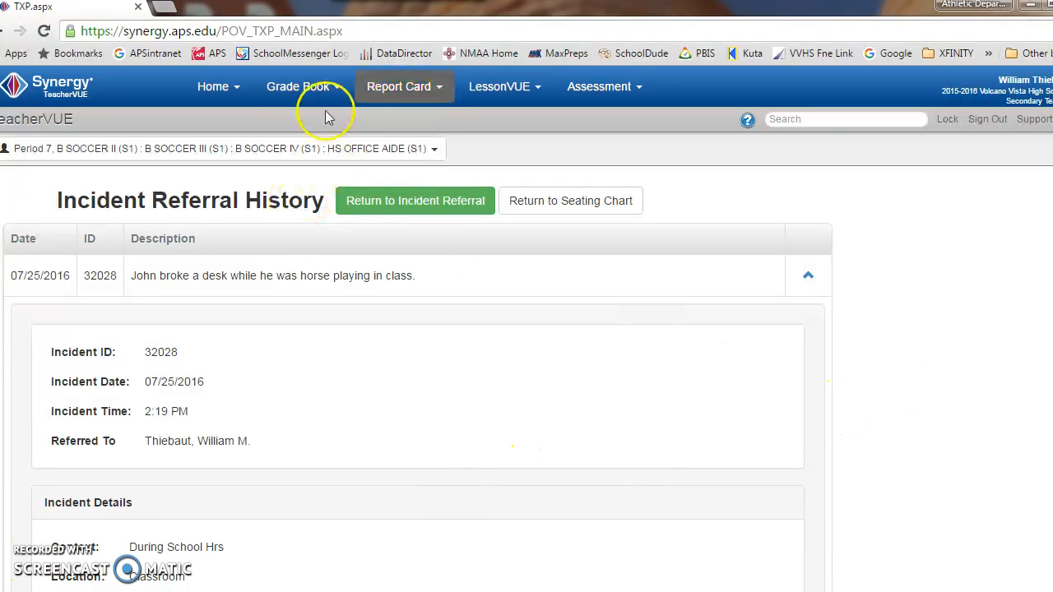
pyautogui.click(309, 89)
pyautogui.click(220, 94)
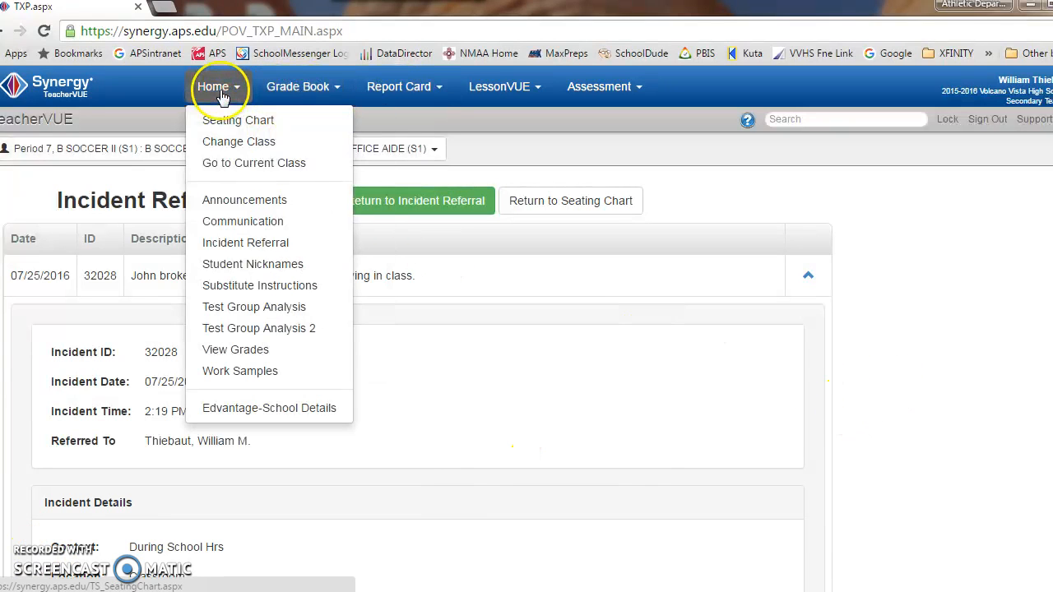
pyautogui.click(228, 247)
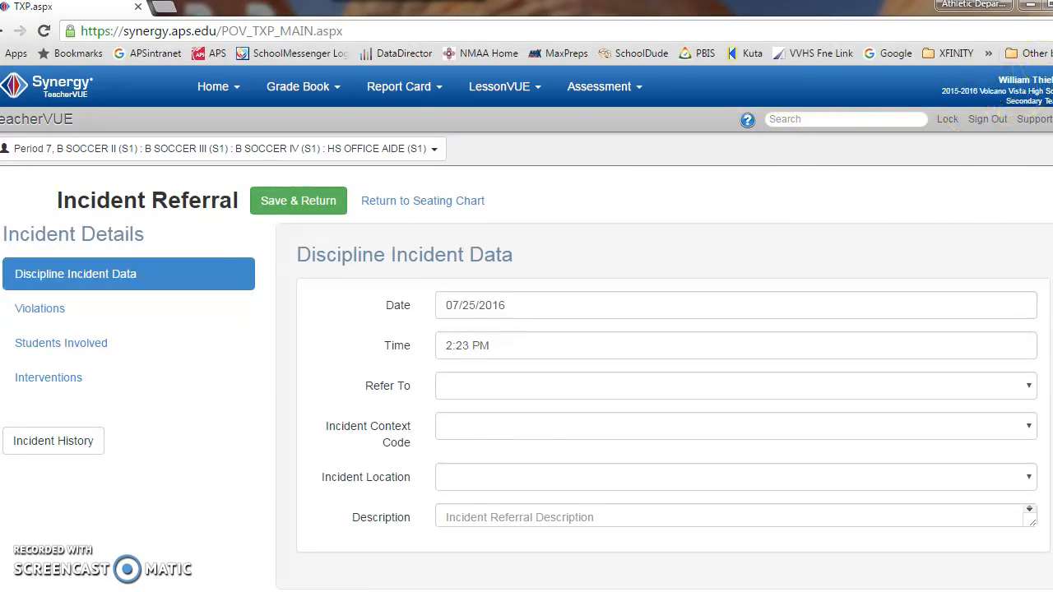
pyautogui.click(1048, 30)
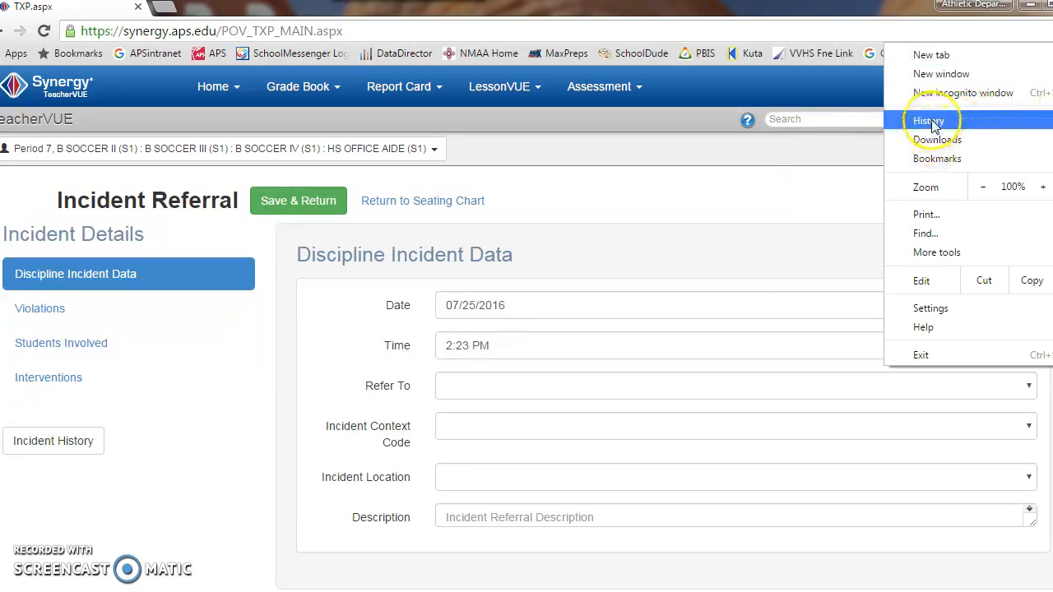
pyautogui.moveTo(914, 125)
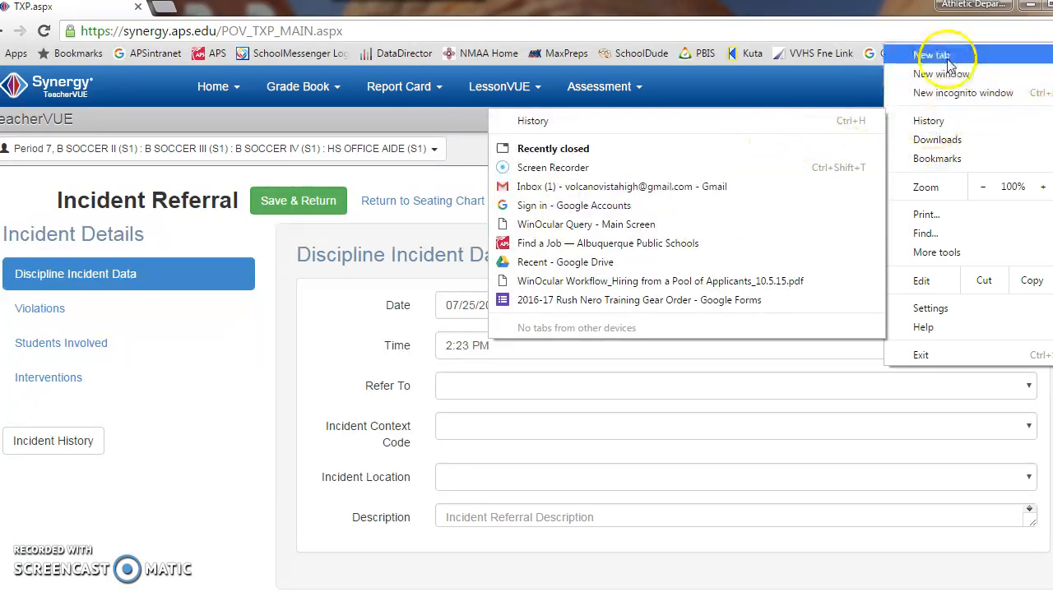
pyautogui.click(832, 12)
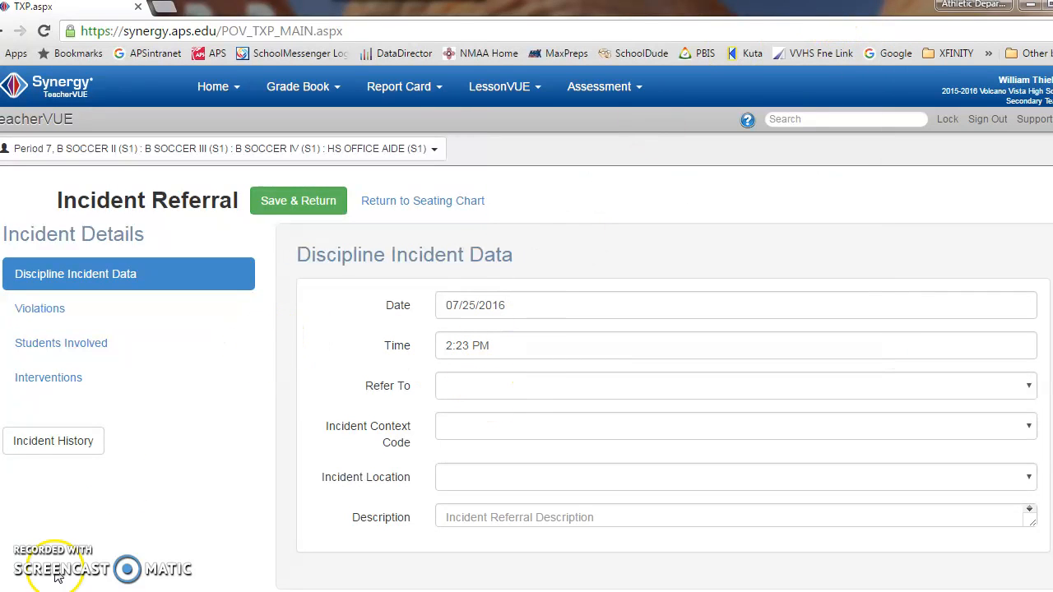